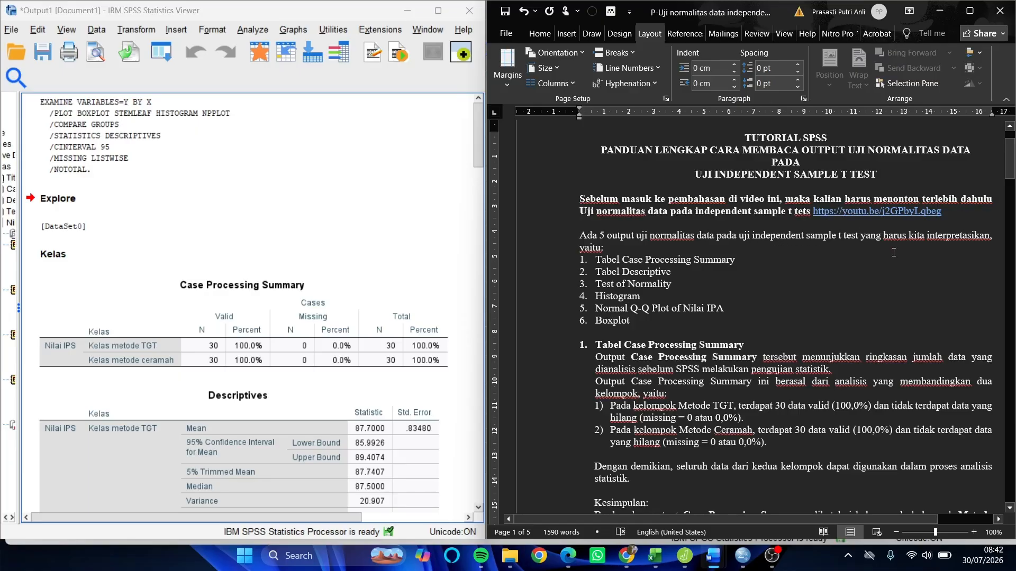
- Look through the Case Processing Summary, Descriptives and Tests of Normality tables alongside the document's list of outputs to interpret
scroll(313, 275, "down", 2)
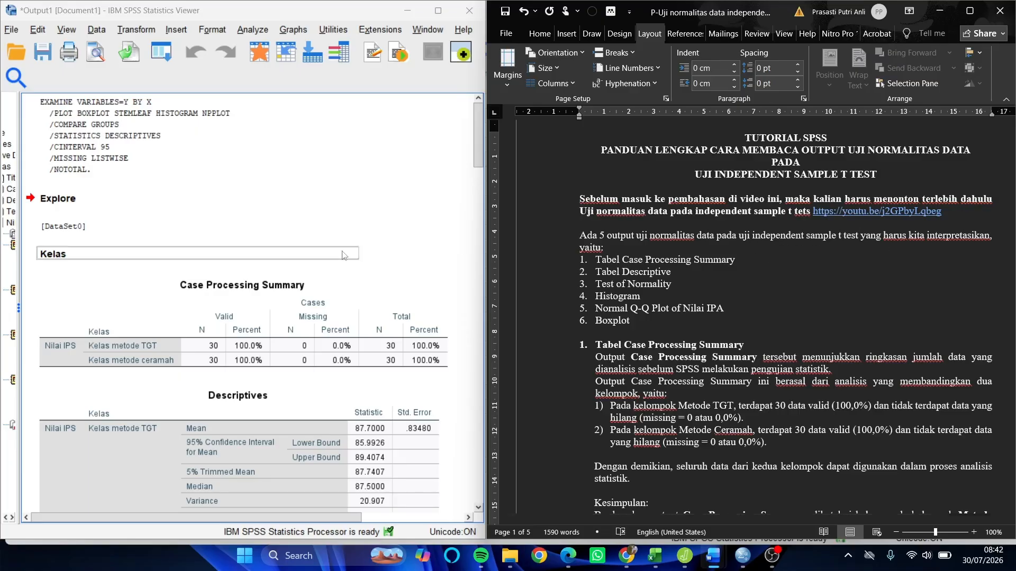
left_click(298, 300)
scroll(302, 292, "down", 5)
scroll(303, 291, "up", 5)
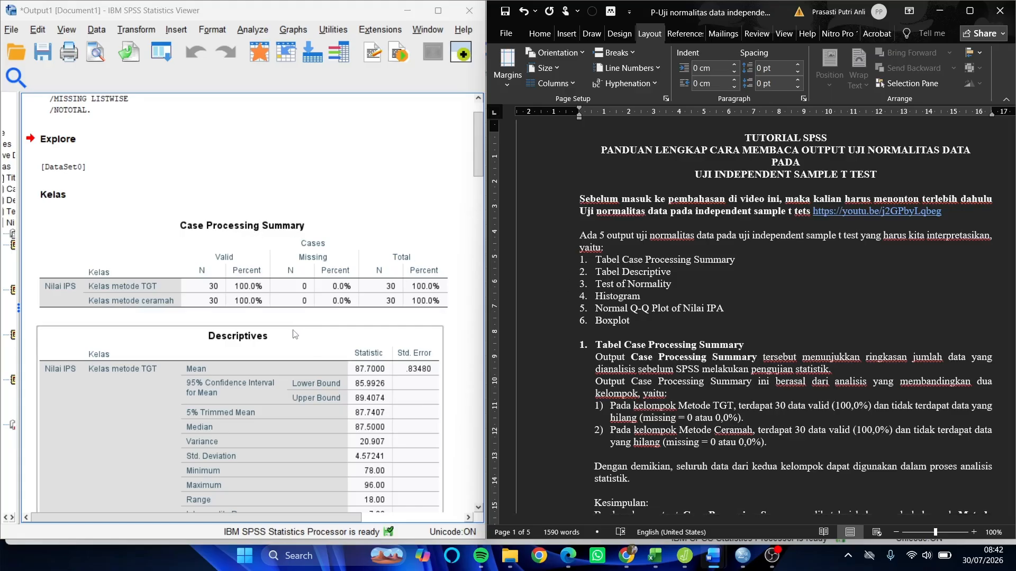
scroll(291, 330, "down", 3)
scroll(262, 299, "down", 3)
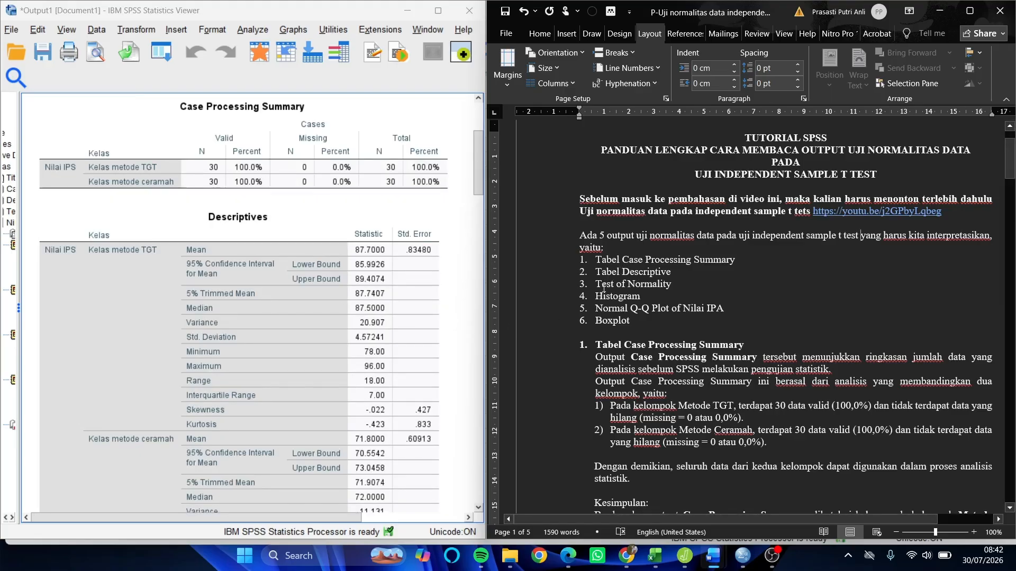
scroll(365, 342, "up", 3)
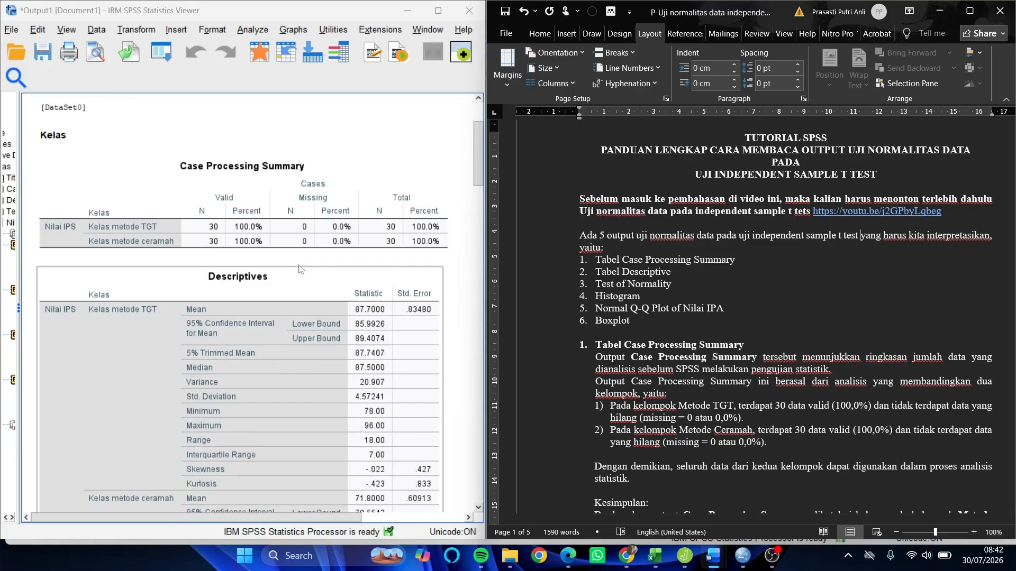
scroll(249, 254, "down", 6)
scroll(245, 278, "down", 20)
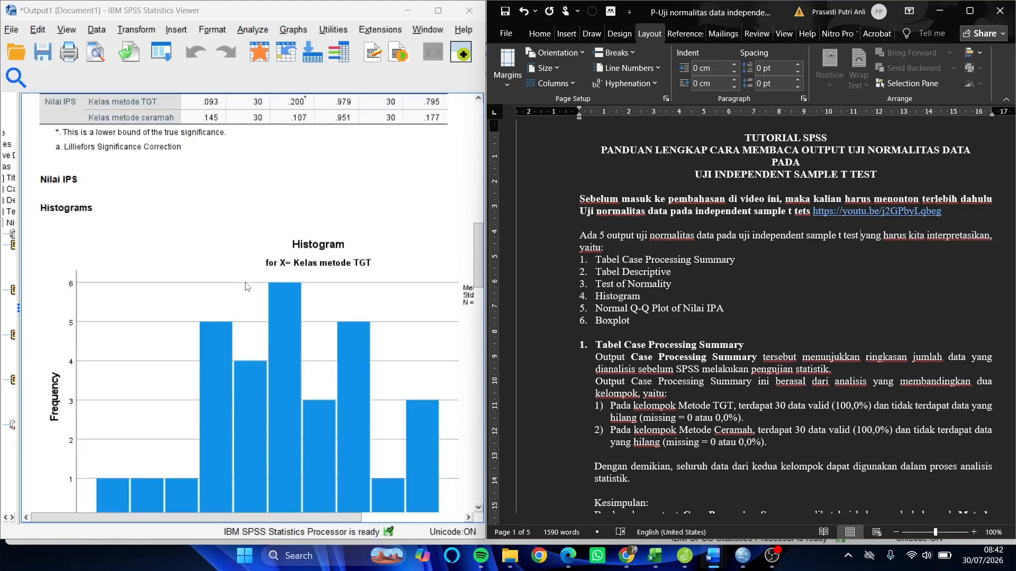
scroll(242, 243, "up", 3)
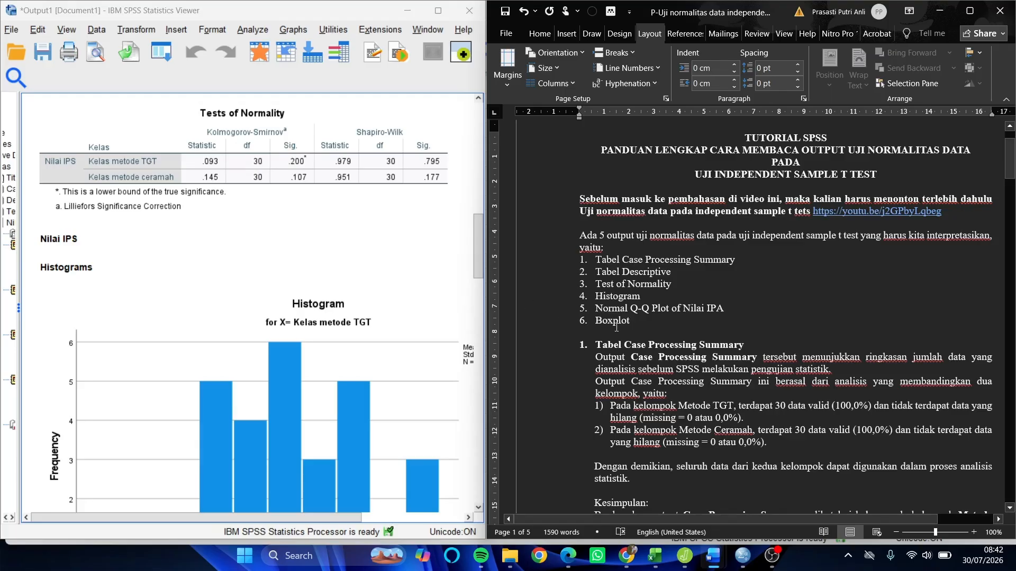
- Review the histograms of both classes and correct item 5 of the document's output list to "Normal Q-Q Plot of Nilai IPS"
scroll(369, 330, "down", 4)
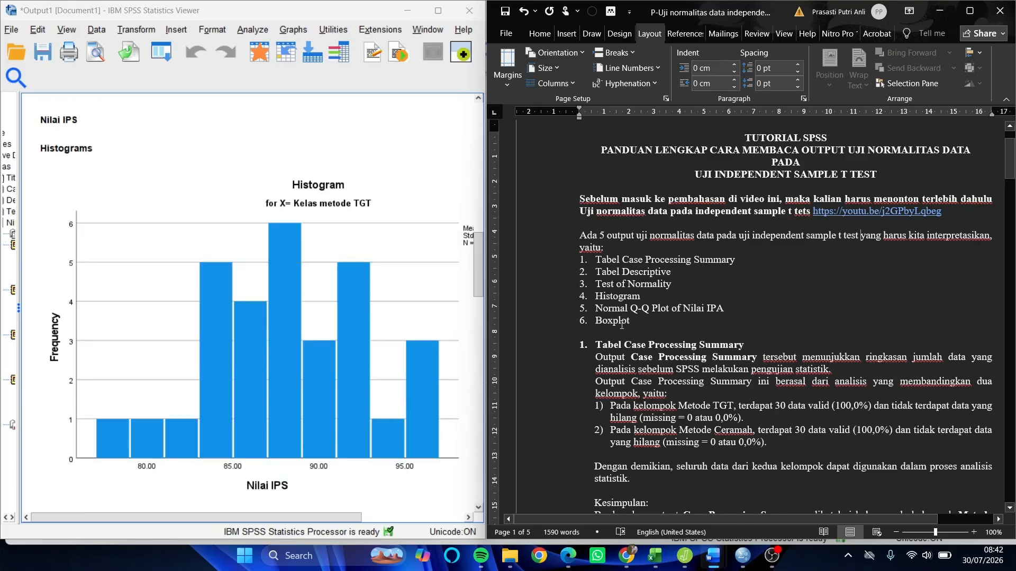
scroll(353, 345, "down", 6)
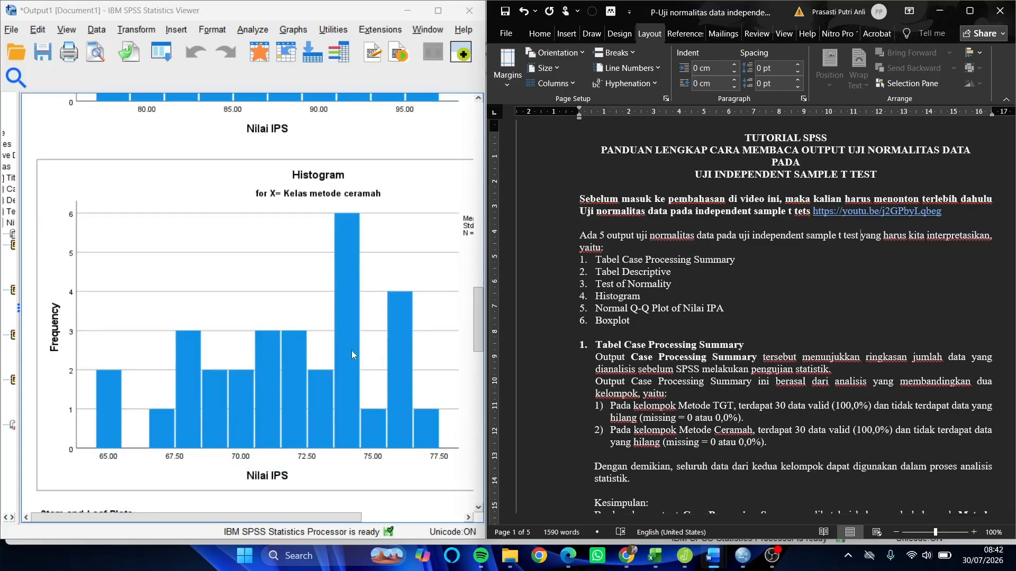
scroll(351, 351, "down", 2)
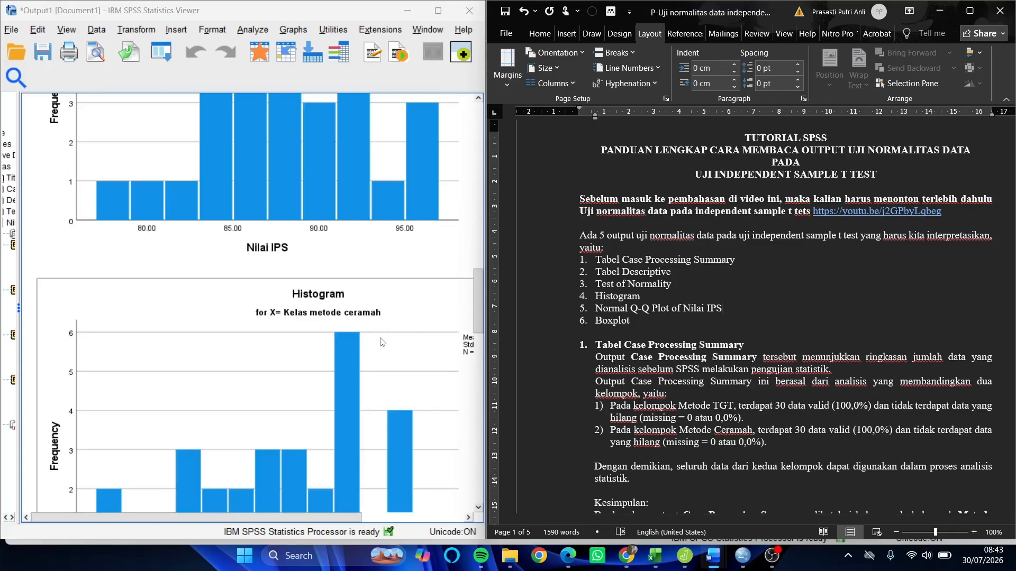
scroll(381, 344, "down", 10)
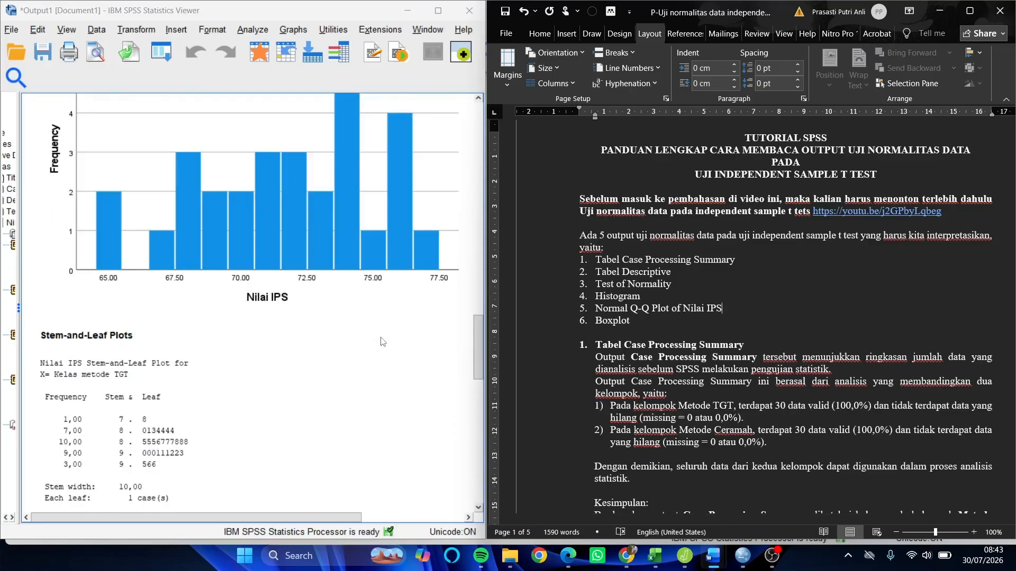
- Look over the Q-Q plots and the boxplot in the output, and return to the tables at its beginning
scroll(370, 339, "down", 10)
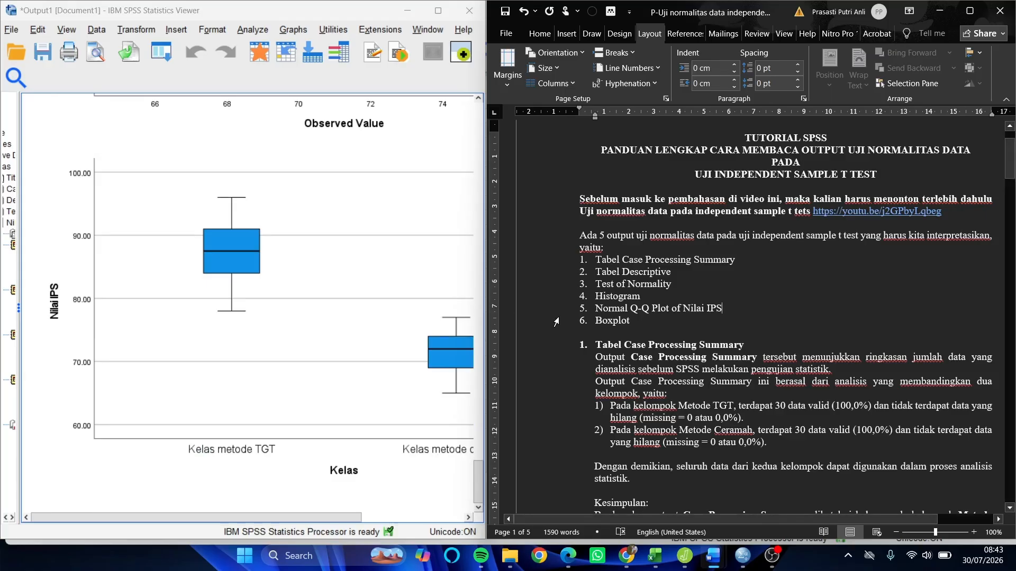
scroll(369, 274, "up", 5)
scroll(369, 274, "up", 15)
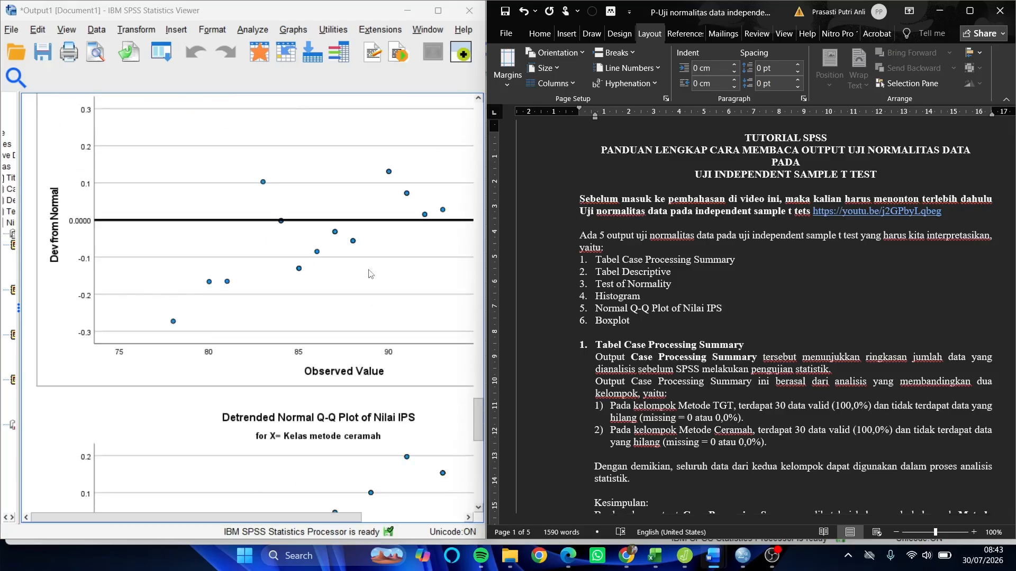
scroll(369, 274, "up", 10)
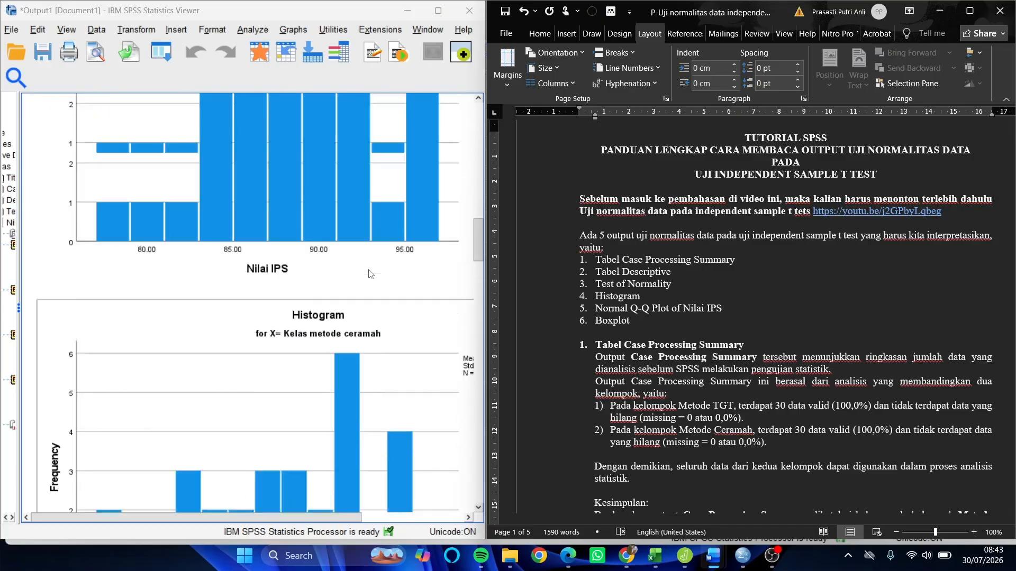
scroll(369, 274, "up", 15)
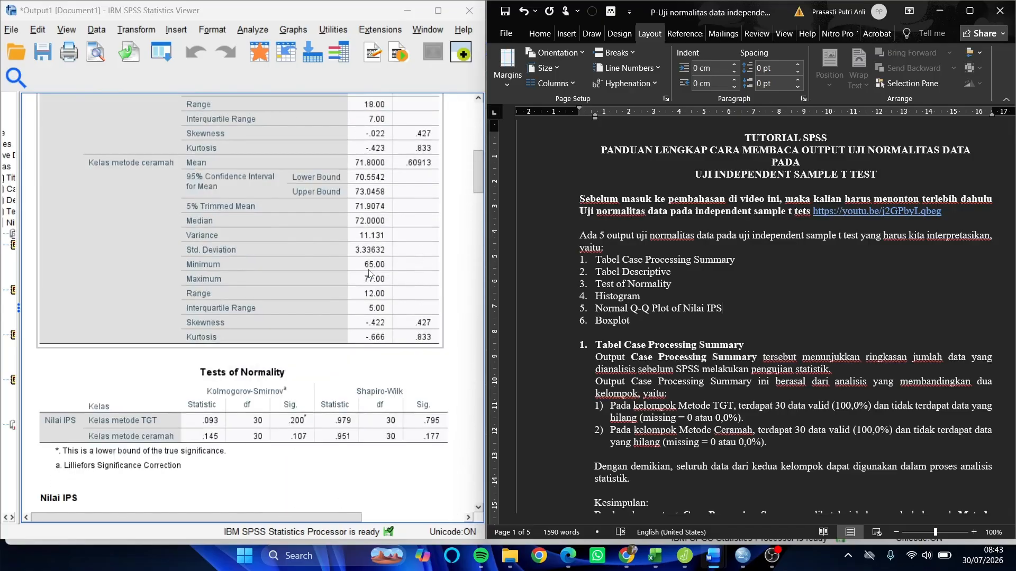
- Read the document's Case Processing Summary interpretation and conclusion while comparing them with the matching output table
scroll(729, 293, "down", 5)
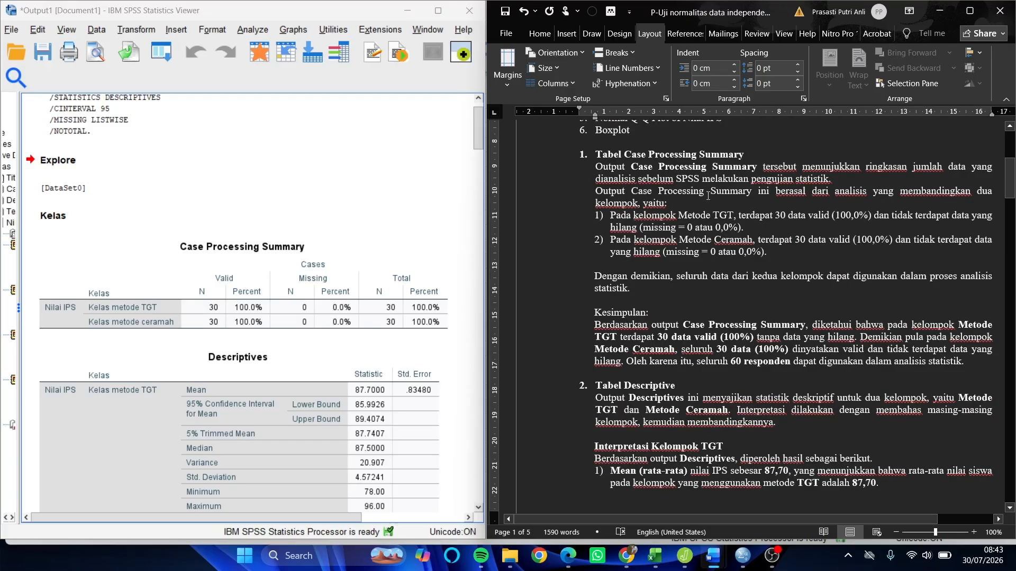
scroll(365, 251, "down", 2)
left_click(365, 248)
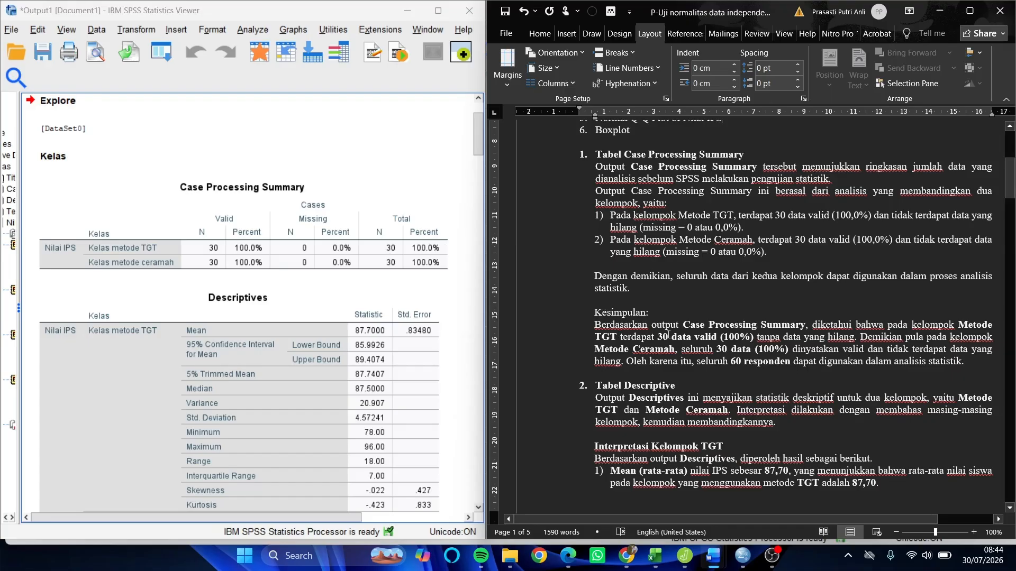
scroll(668, 334, "down", 1)
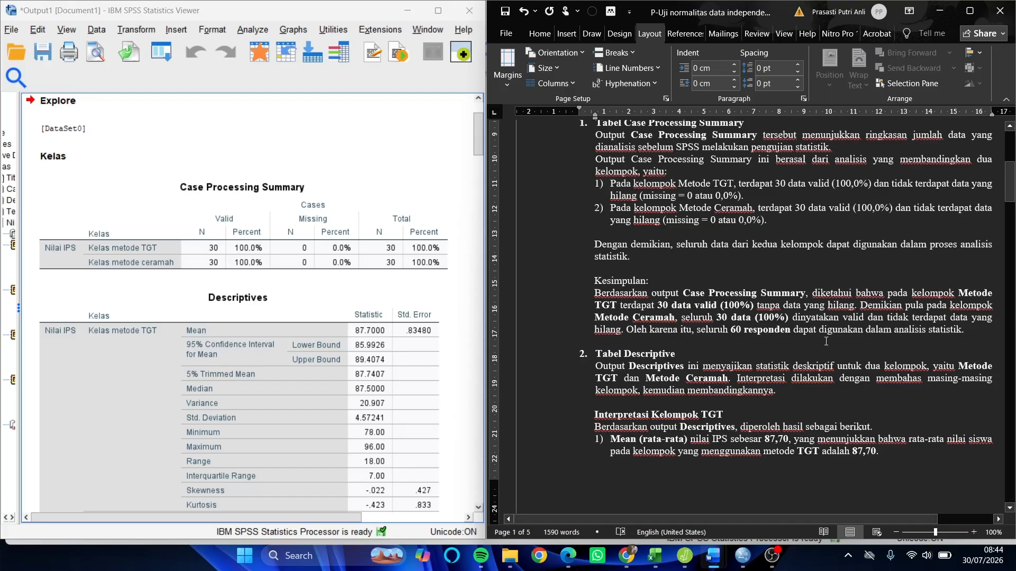
left_click(343, 212)
- Examine the Descriptives table for the TGT and ceramah classes alongside the introduction of the Tabel Descriptive section
scroll(724, 274, "down", 3)
scroll(724, 273, "up", 1)
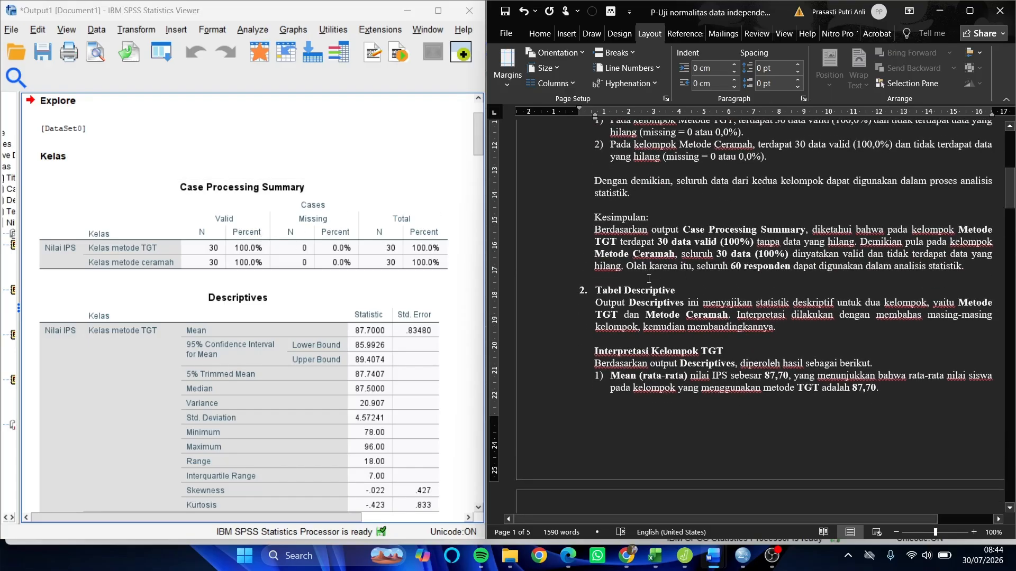
left_click(319, 312)
scroll(319, 313, "down", 1)
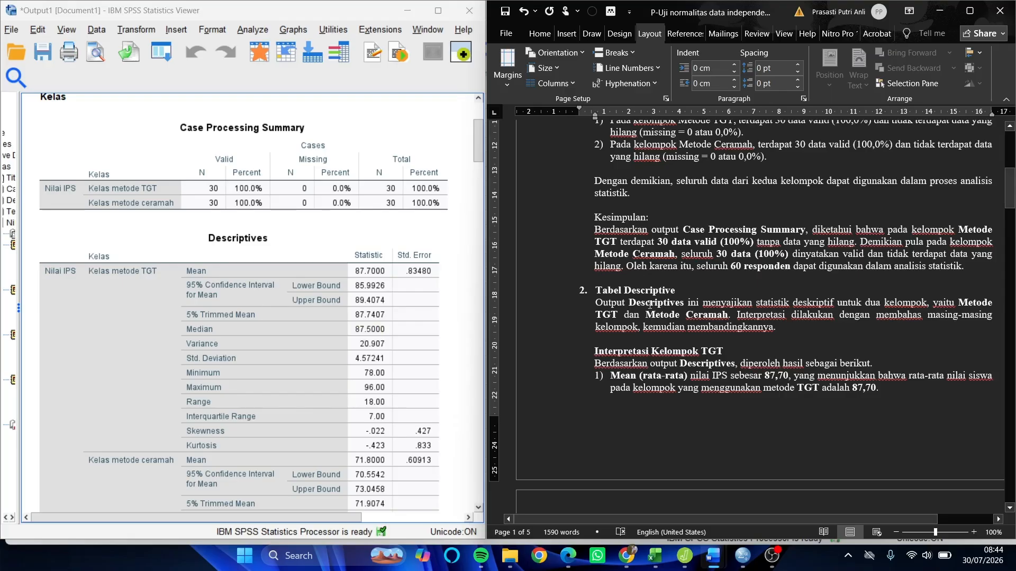
scroll(276, 277, "down", 4)
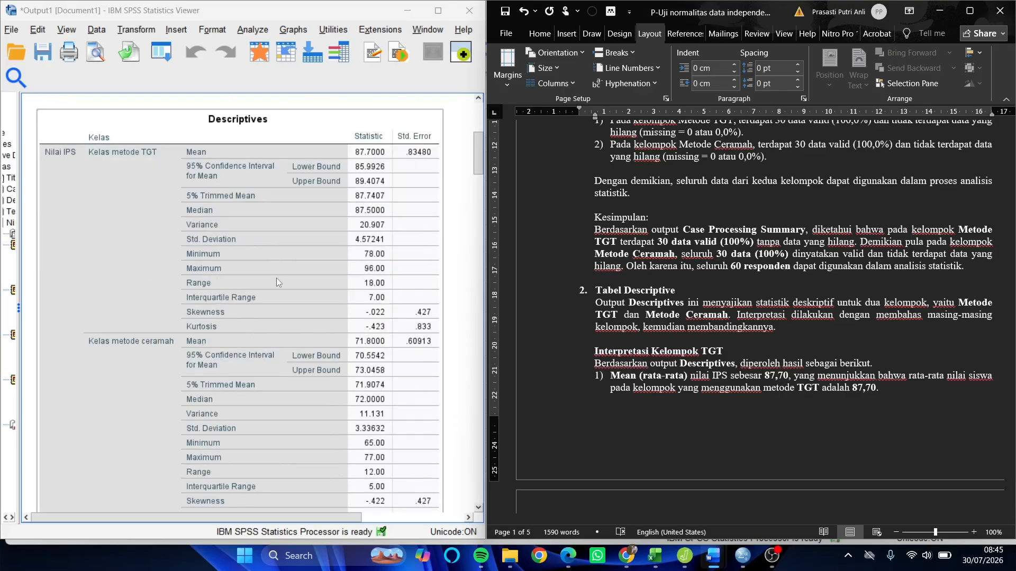
scroll(673, 300, "down", 1)
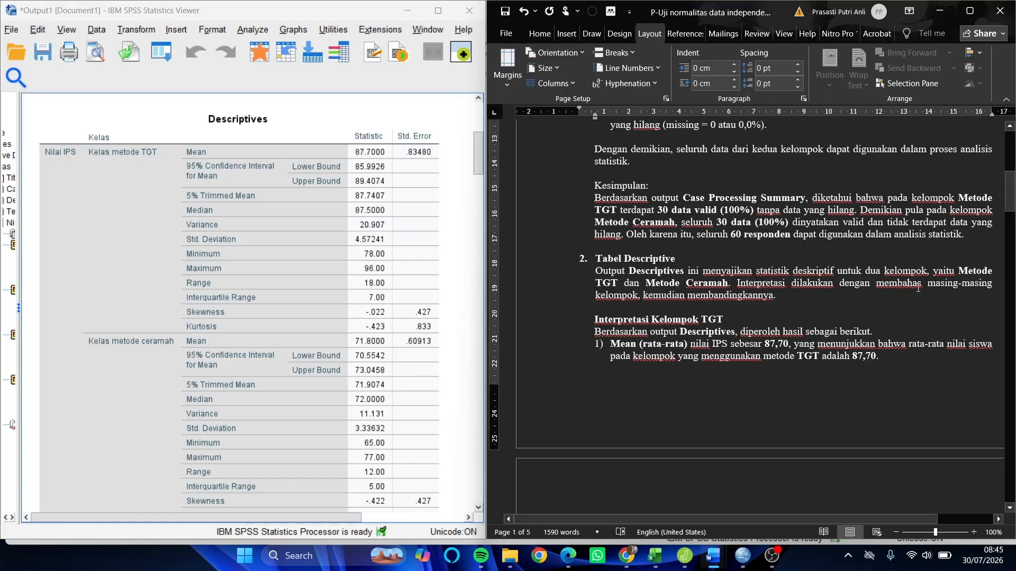
left_click(112, 192)
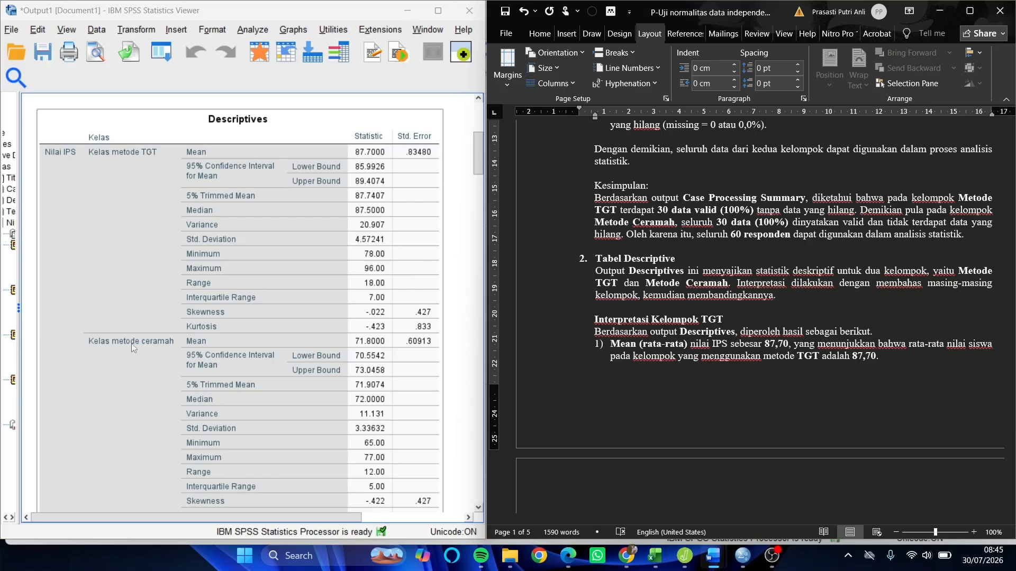
left_click(764, 313)
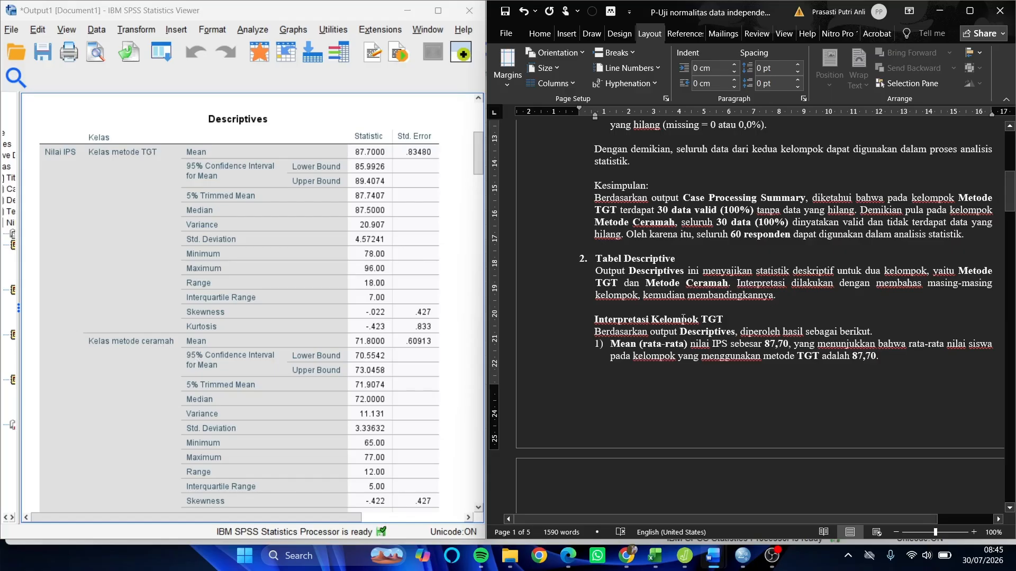
- Compare the mean interpretation for the TGT group with the Mean row of the Descriptives table
scroll(691, 312, "down", 3)
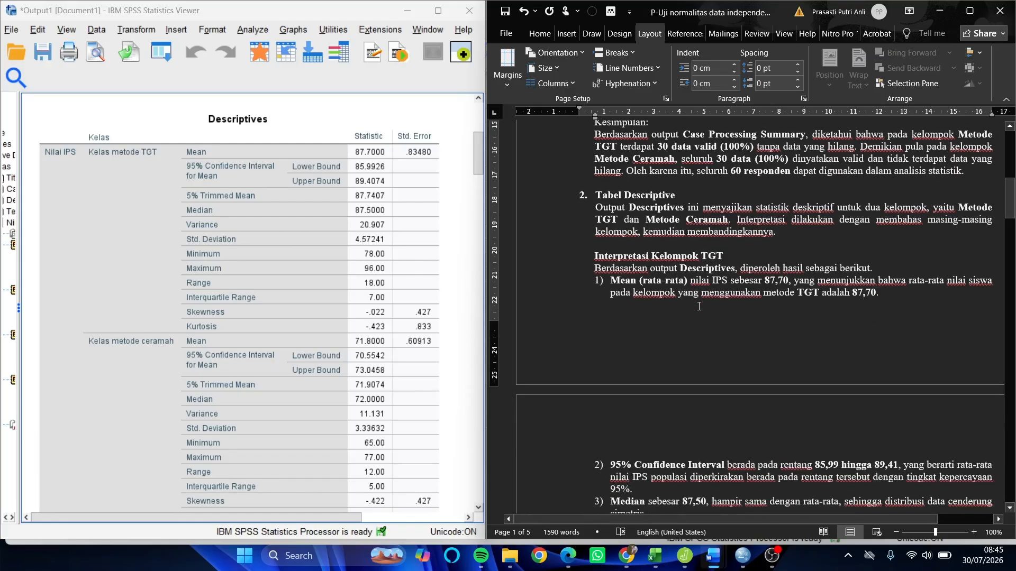
scroll(697, 305, "down", 1)
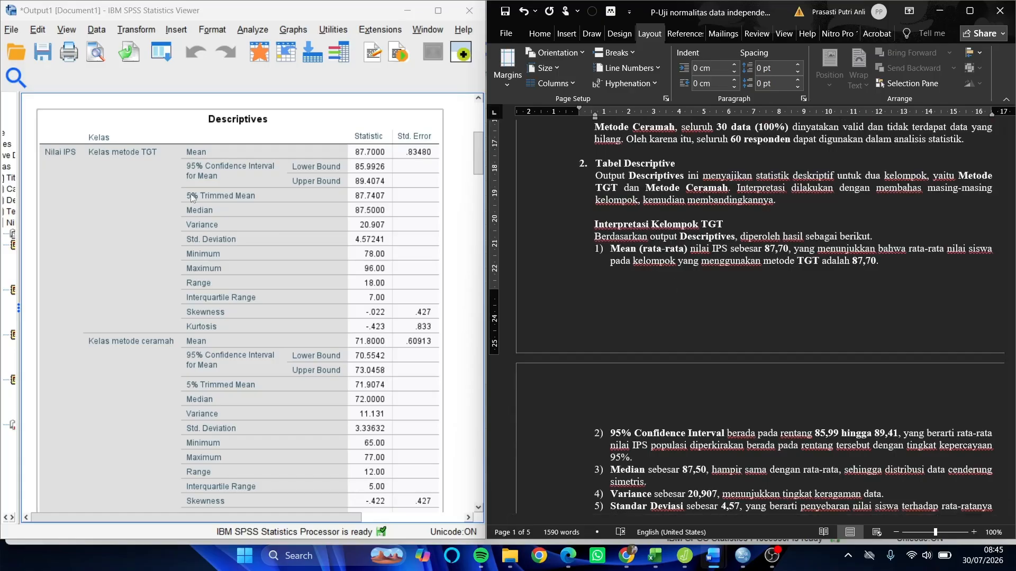
left_click(104, 170)
left_click(658, 251)
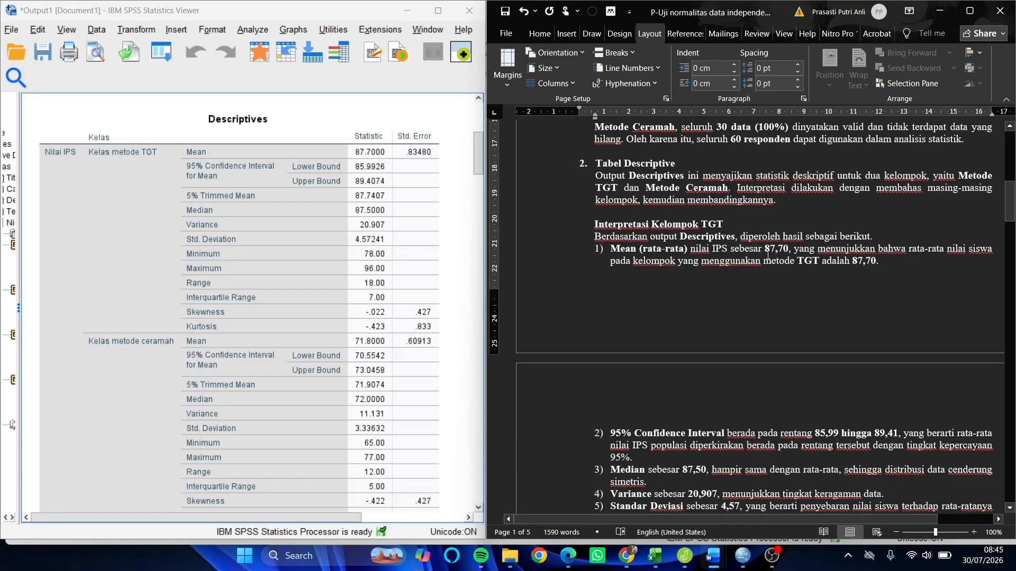
left_click(231, 227)
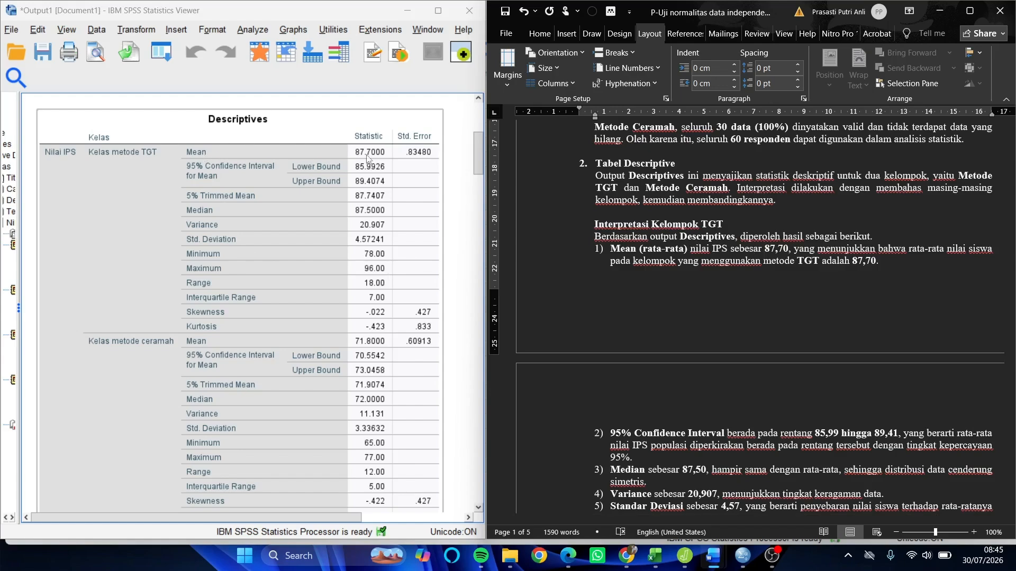
left_click(743, 260)
- Compare the TGT group's 95% Confidence Interval interpretation with the lower and upper bounds in the Descriptives table
scroll(669, 334, "down", 4)
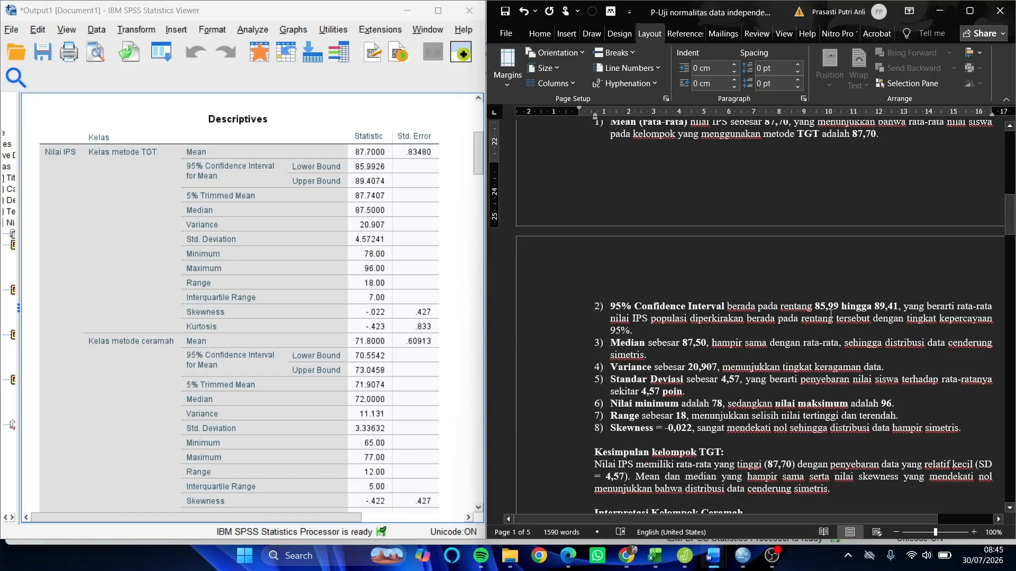
left_click(385, 189)
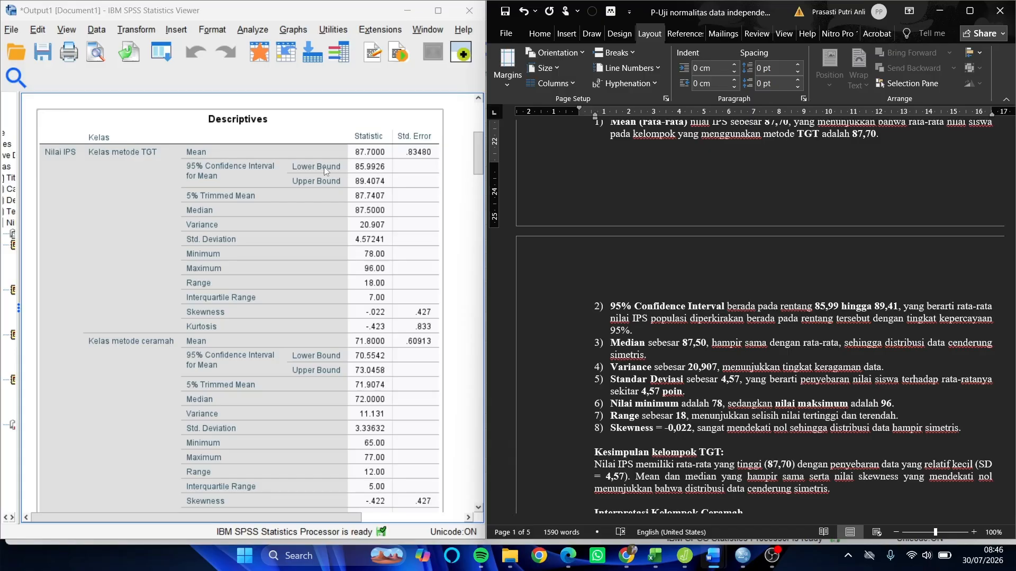
left_click(889, 338)
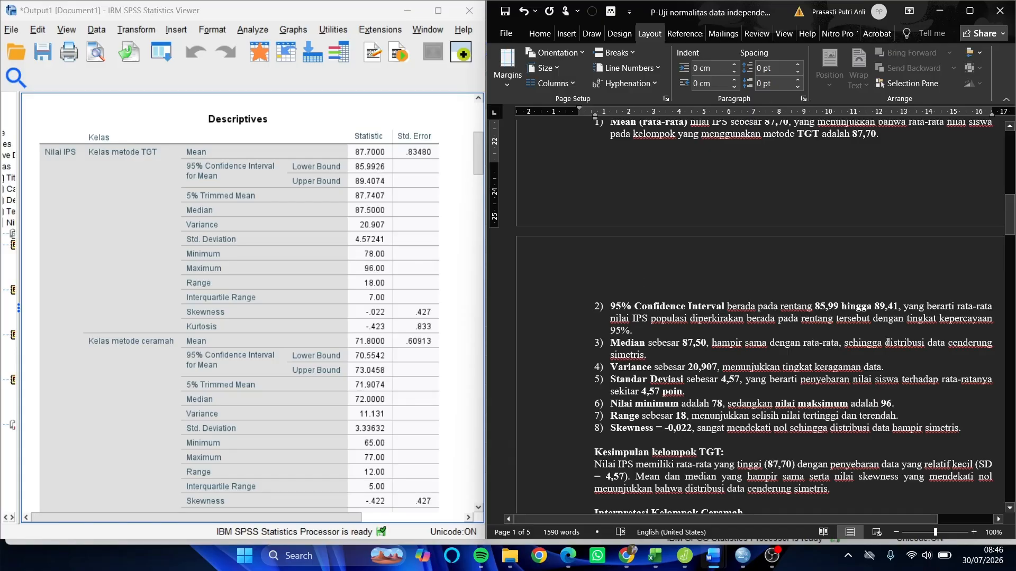
left_click(294, 218)
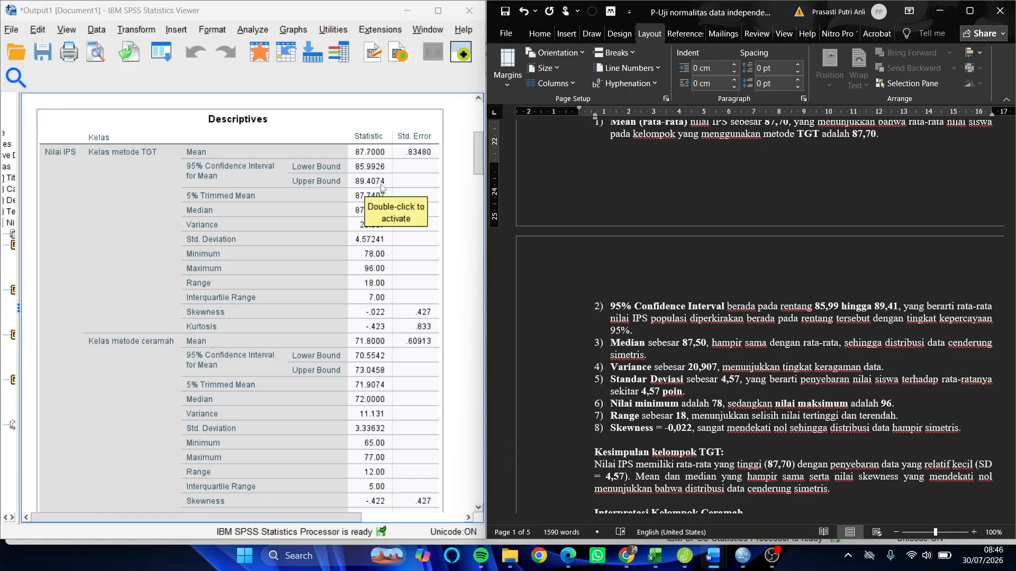
left_click(826, 311)
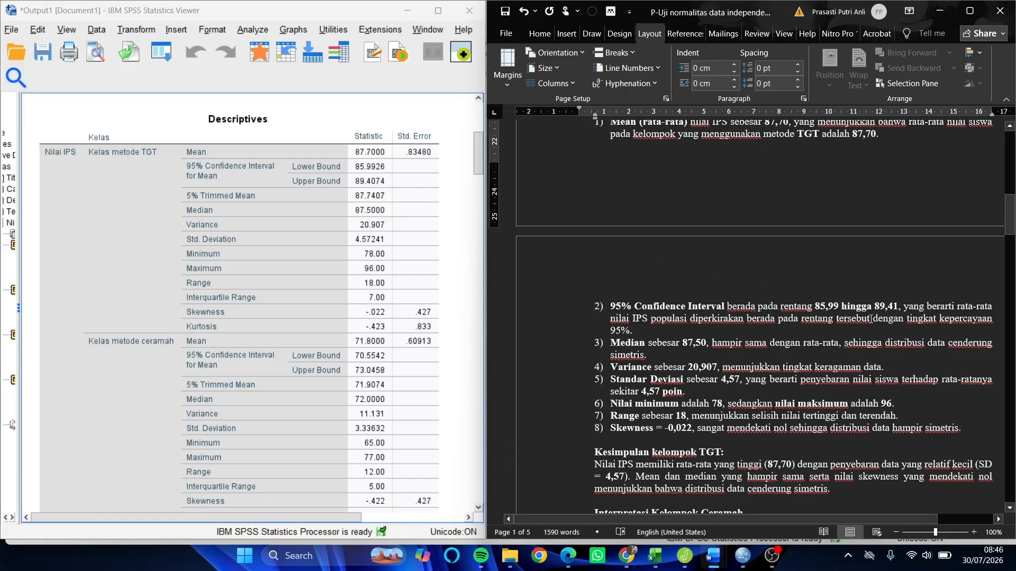
- Check the TGT group's interpretations from median through skewness against the Descriptives table, continuing to the group's conclusion
left_click(232, 211)
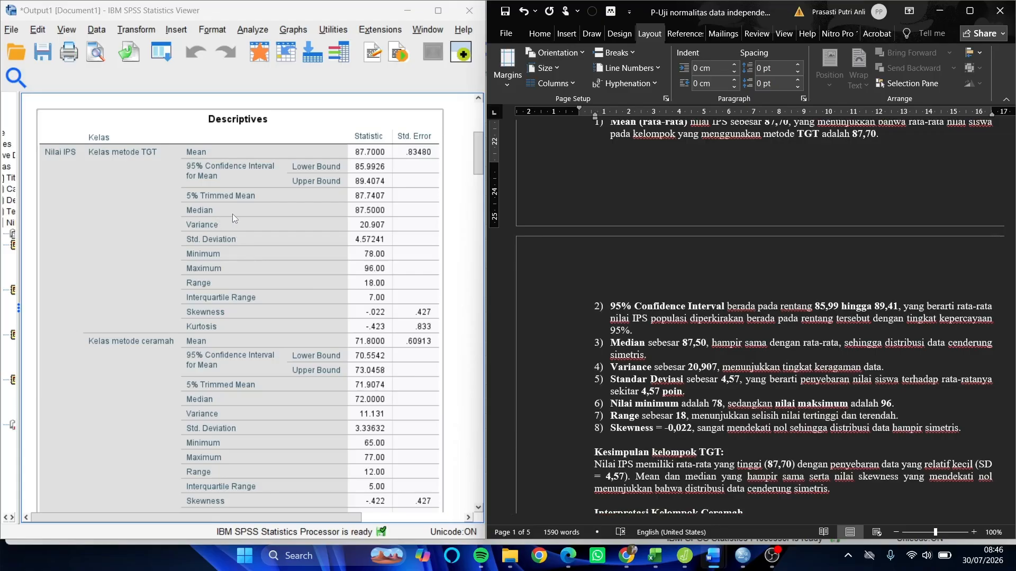
scroll(233, 214, "down", 2)
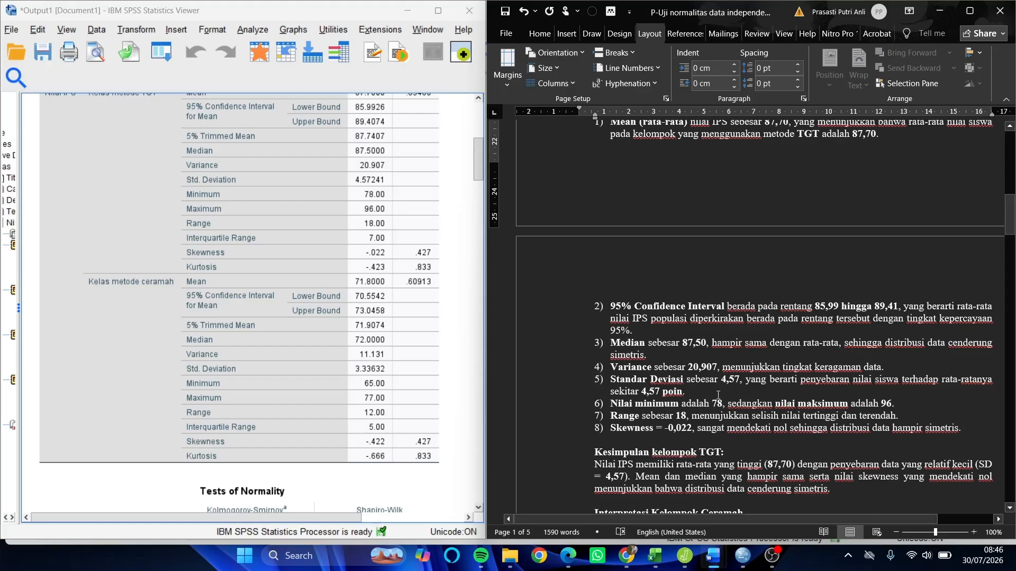
scroll(718, 401, "down", 2)
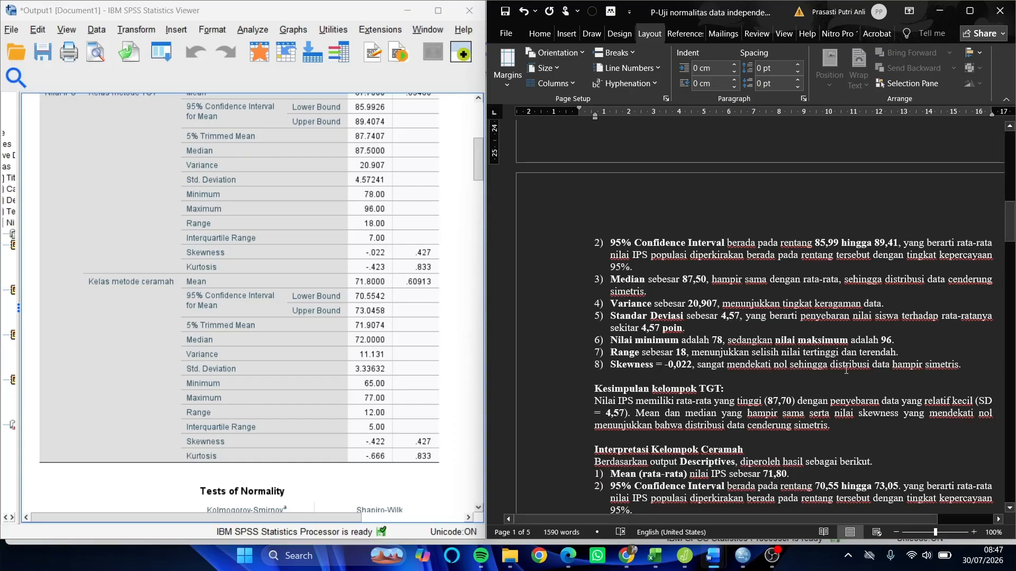
- Review the TGT group's conclusion against its mean, standard deviation and skewness in the Descriptives table
left_click(298, 289)
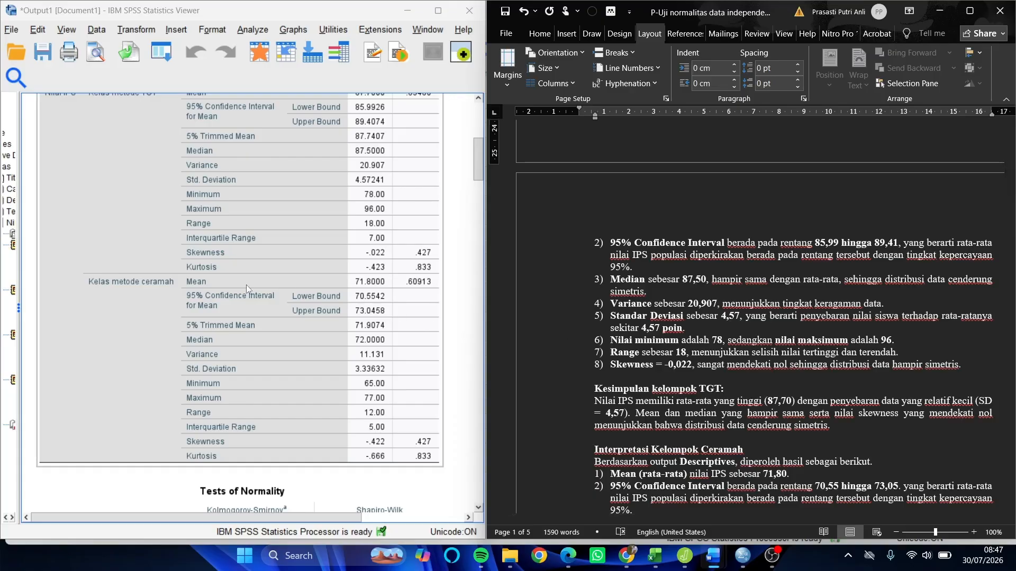
scroll(718, 381, "down", 1)
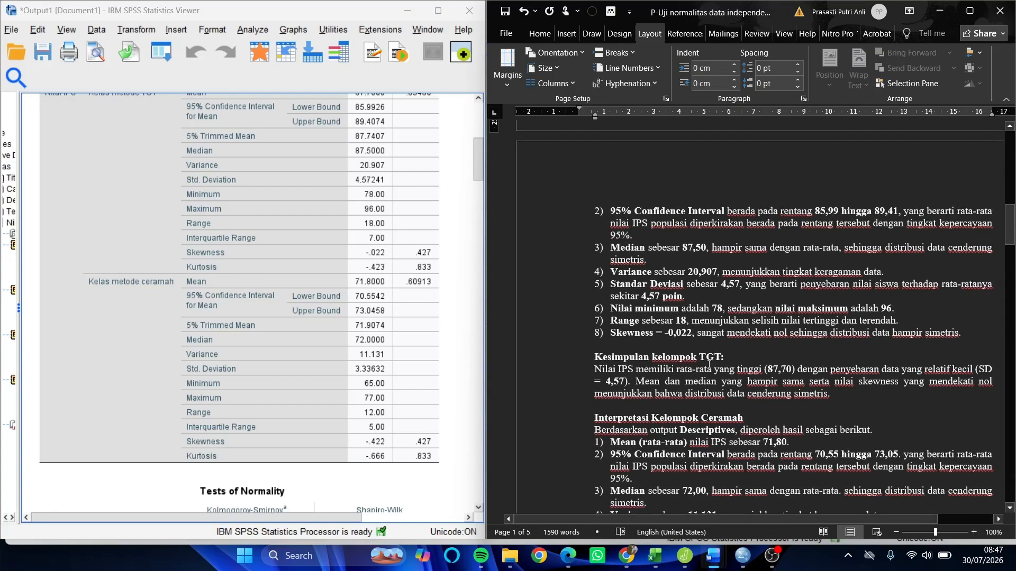
scroll(704, 355, "up", 2)
scroll(703, 353, "up", 3)
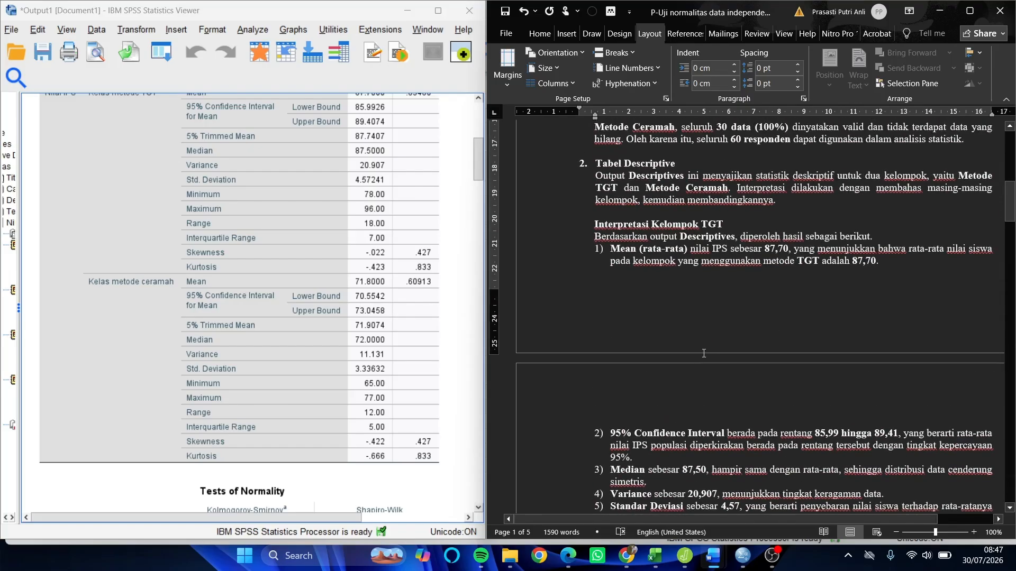
scroll(703, 353, "down", 6)
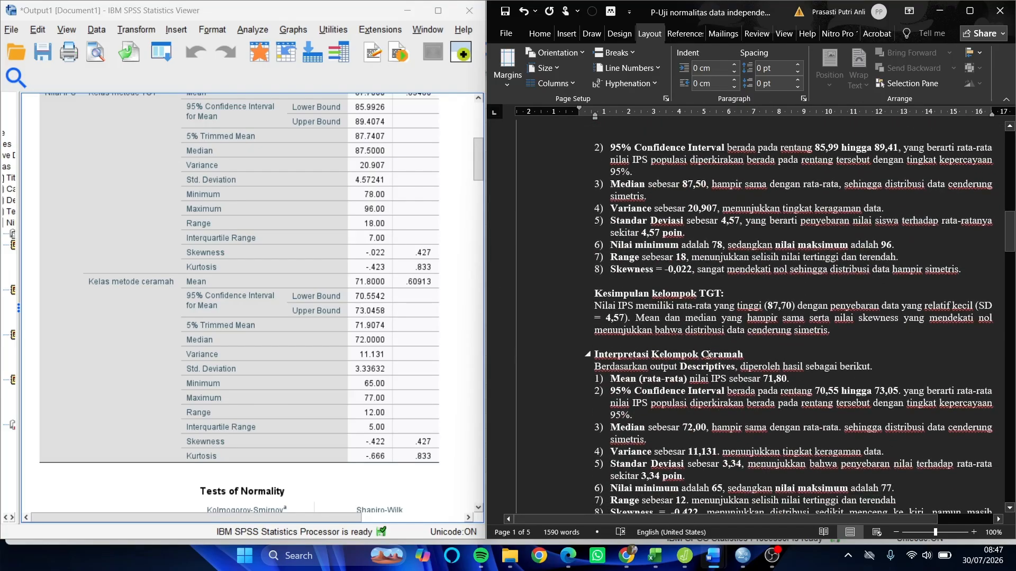
- Compare the ceramah group's mean, 95% Confidence Interval and median interpretations with its rows in the Descriptives table
scroll(682, 333, "down", 1)
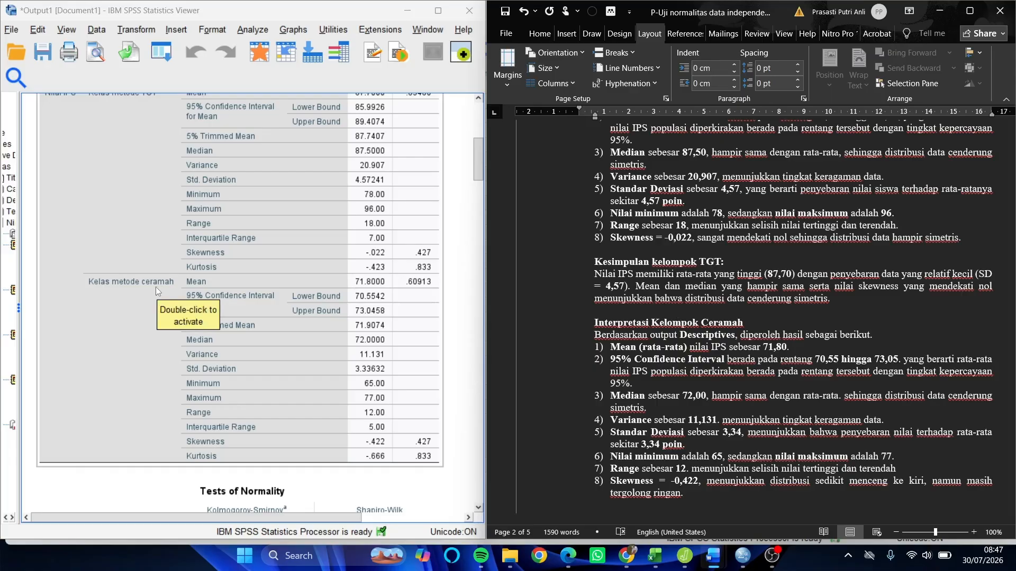
scroll(710, 337, "down", 2)
scroll(693, 312, "down", 1)
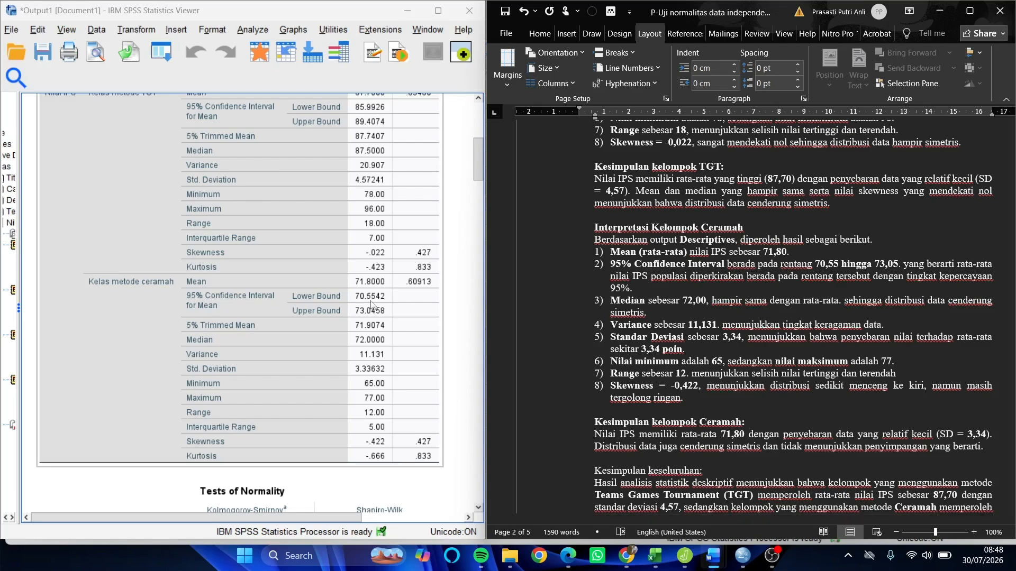
scroll(372, 291, "down", 1)
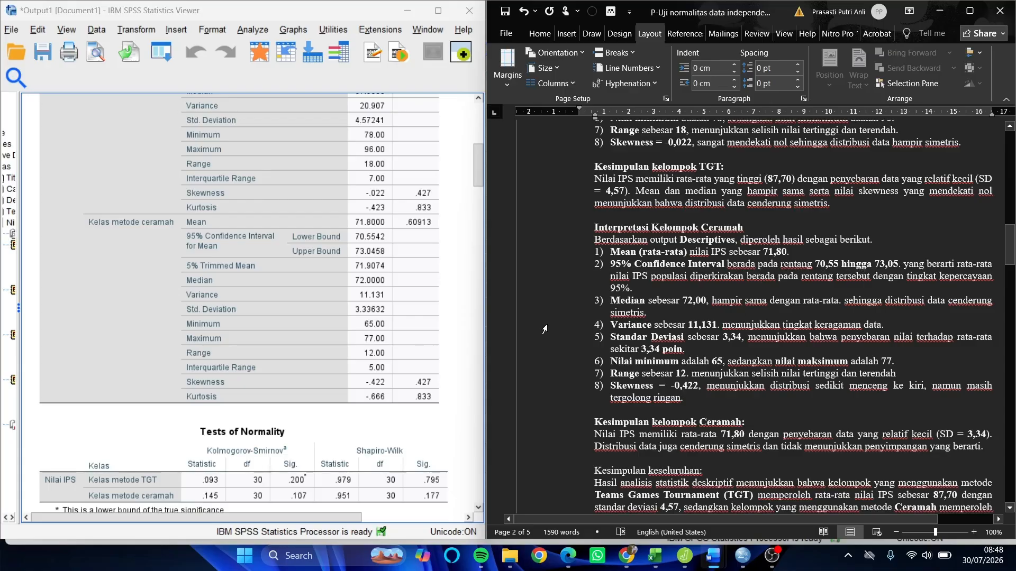
left_click(378, 287)
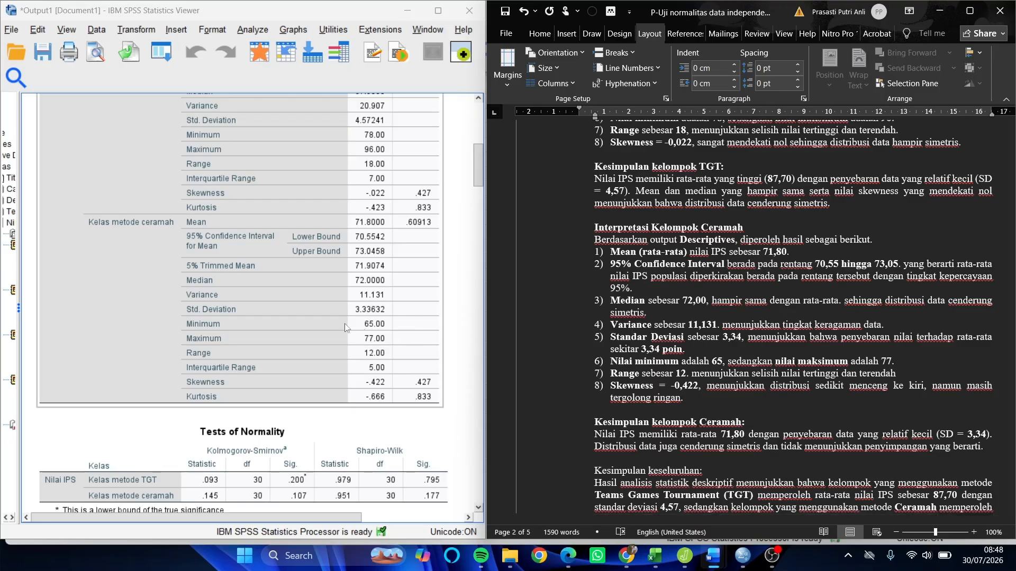
- Check the ceramah group's interpretations from variance through skewness against the Descriptives table
scroll(578, 341, "down", 1)
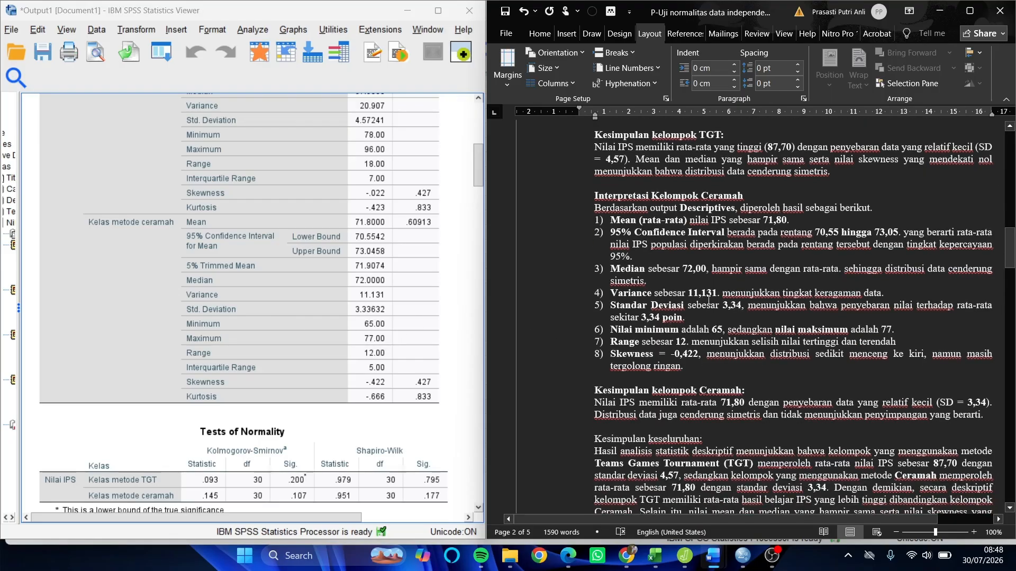
left_click(407, 334)
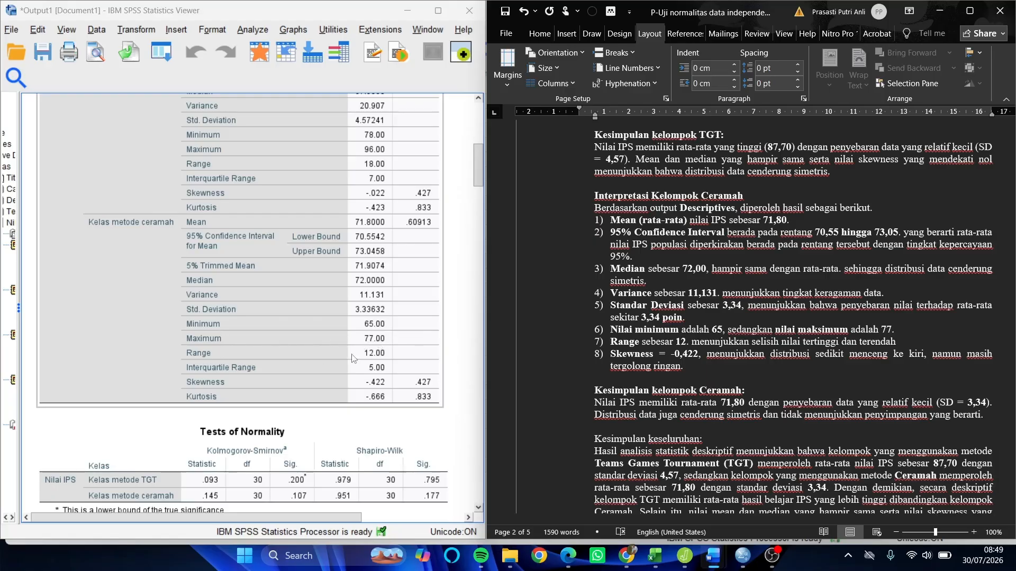
scroll(373, 358, "down", 3)
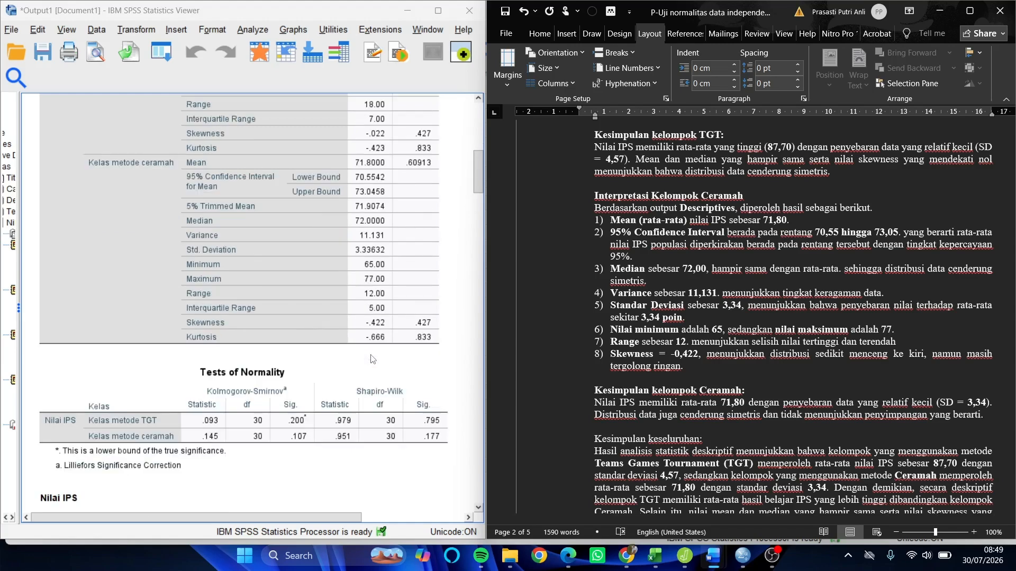
scroll(666, 390, "down", 1)
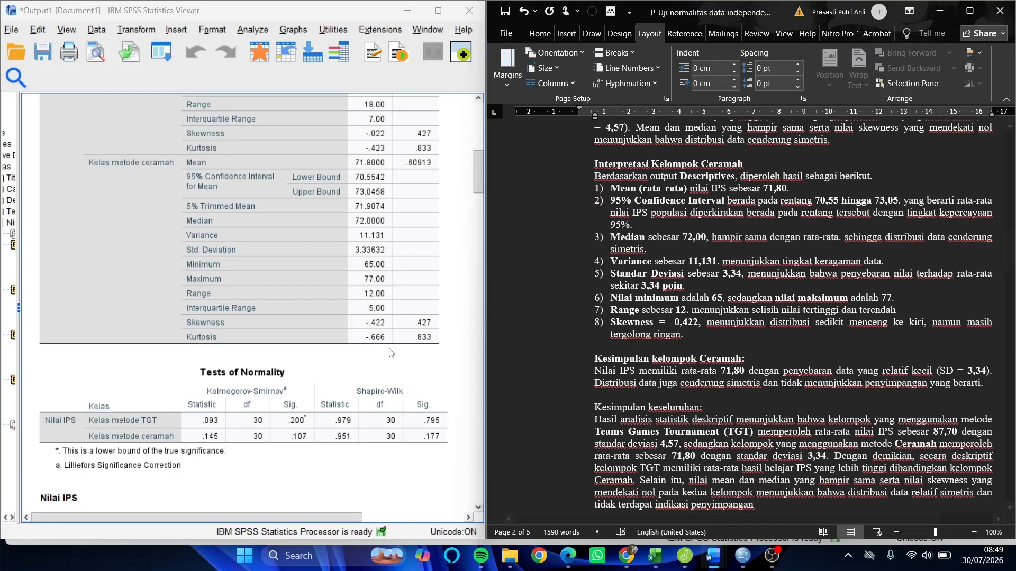
- Read the ceramah group's conclusion and the overall descriptive conclusion, referring back to the TGT group's interpretation
scroll(732, 378, "down", 3)
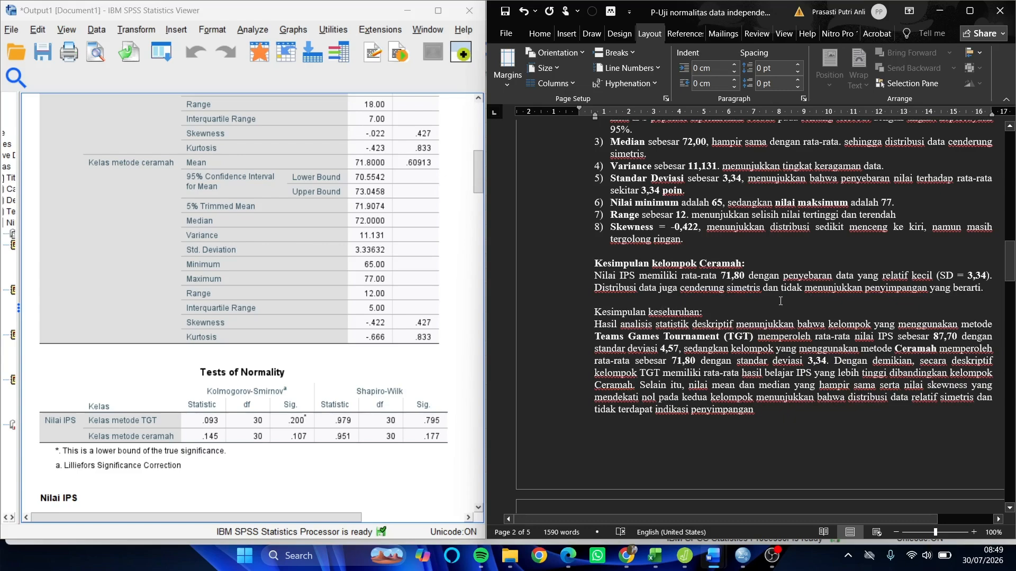
scroll(690, 335, "up", 7)
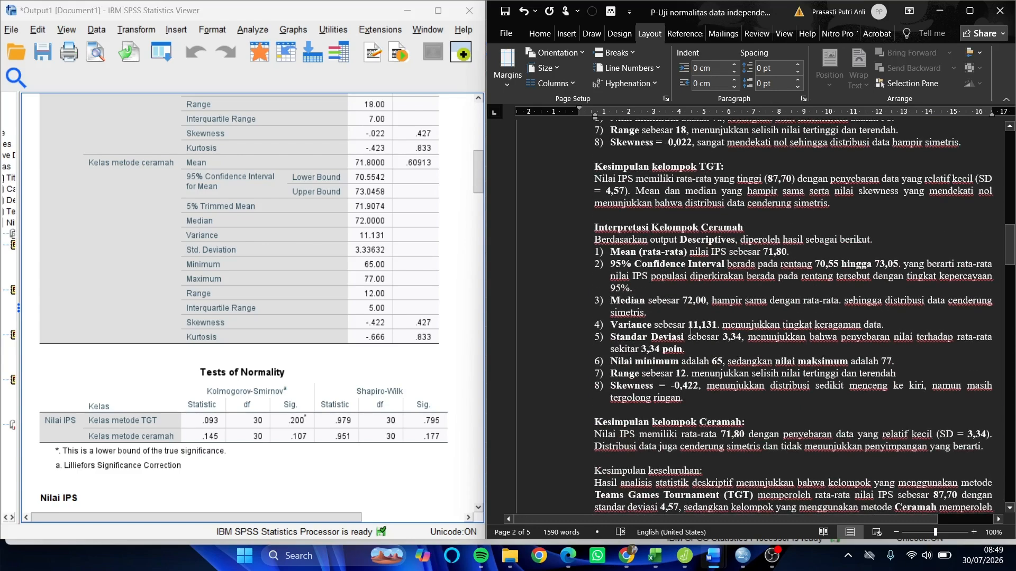
scroll(690, 331, "up", 6)
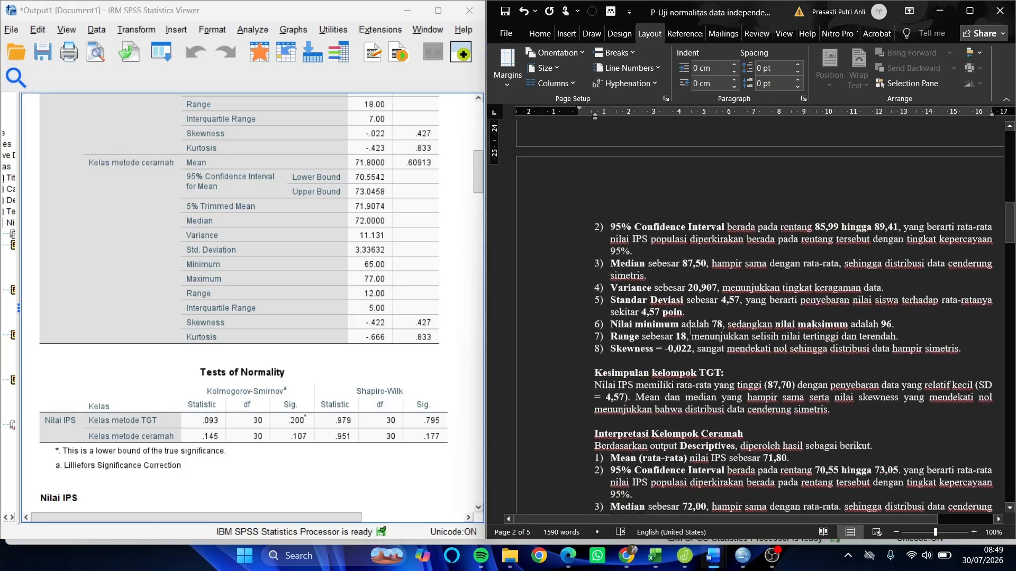
scroll(691, 330, "down", 6)
scroll(691, 331, "down", 12)
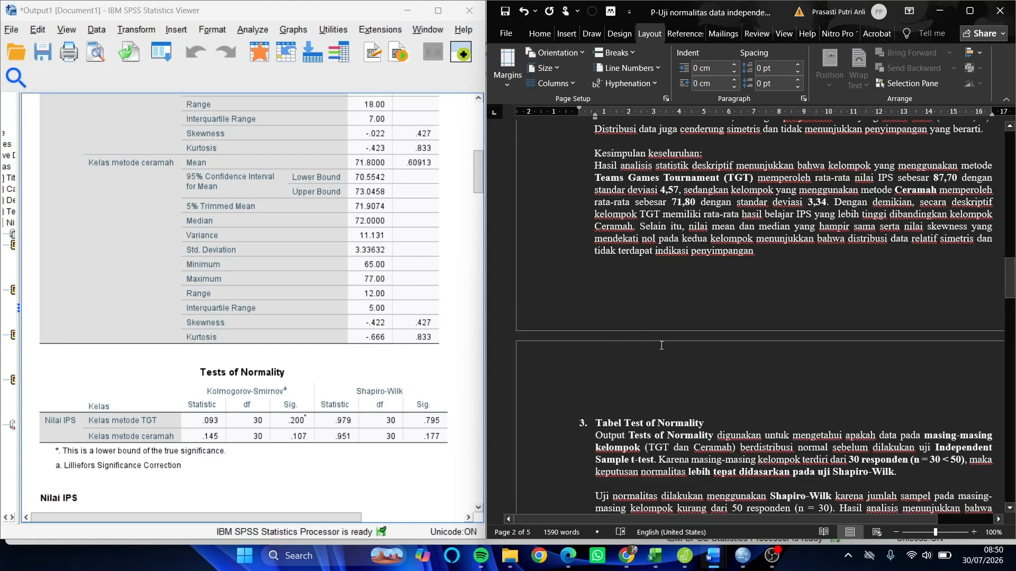
- Examine the Tests of Normality table alongside the Tabel Test of Normality section, including why Shapiro-Wilk is the appropriate test
scroll(661, 344, "down", 2)
scroll(661, 345, "down", 5)
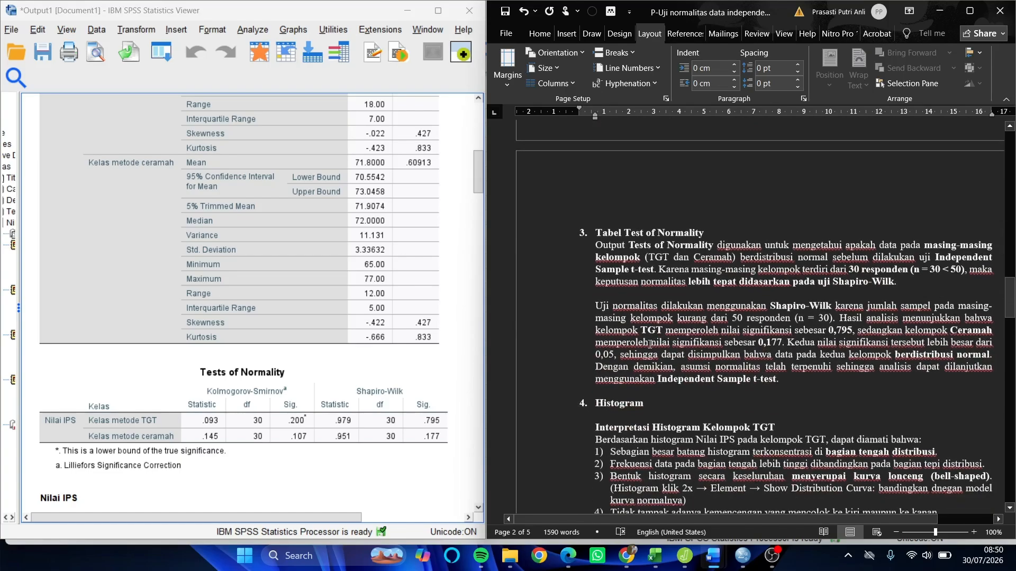
scroll(342, 330, "down", 3)
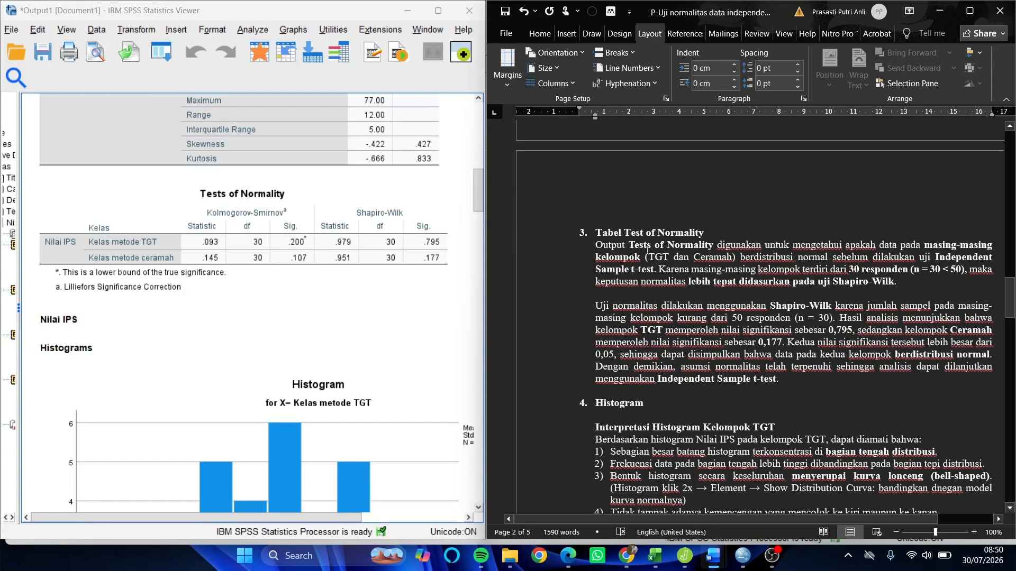
scroll(646, 249, "down", 1)
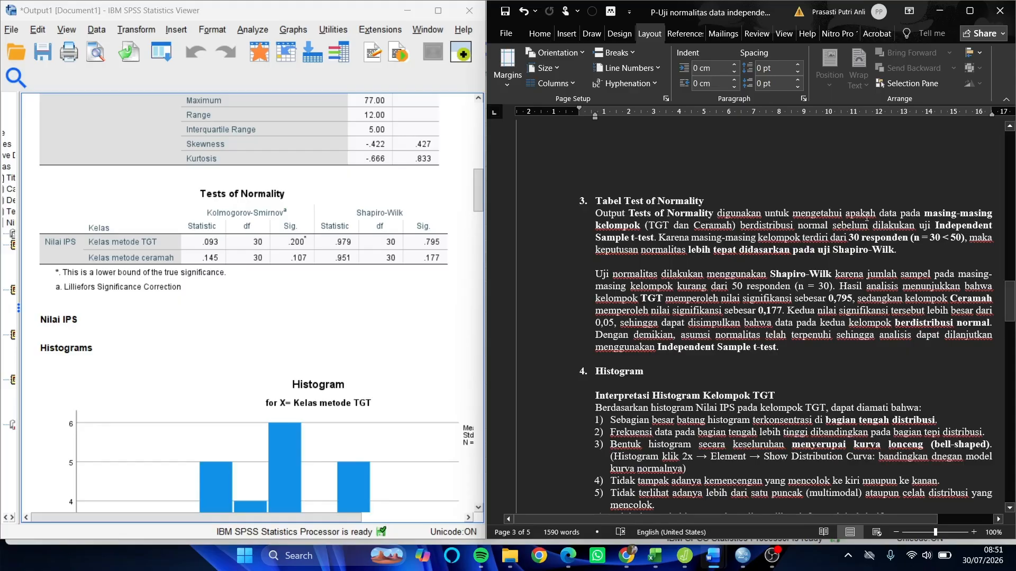
left_click(274, 247)
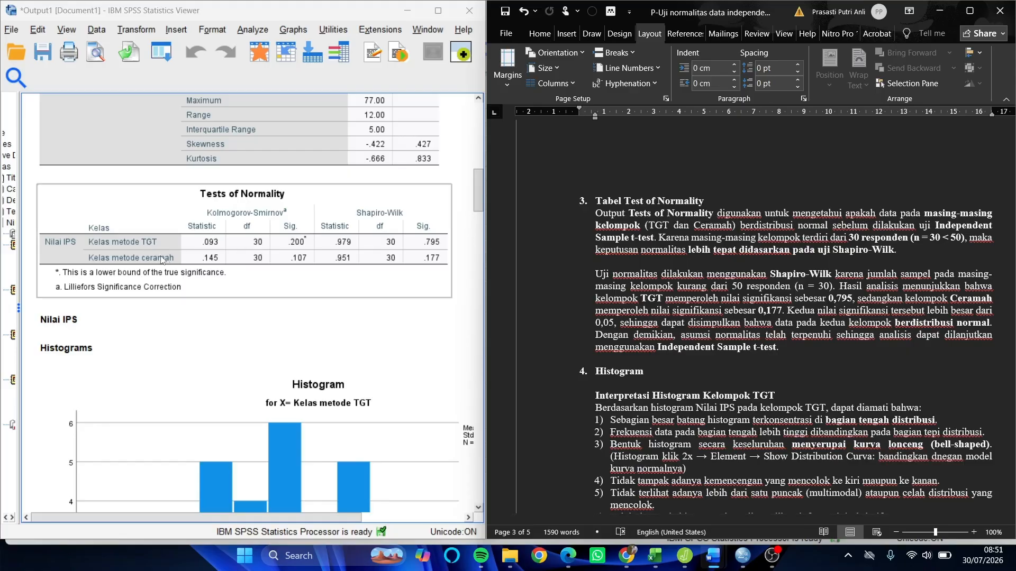
left_click(791, 261)
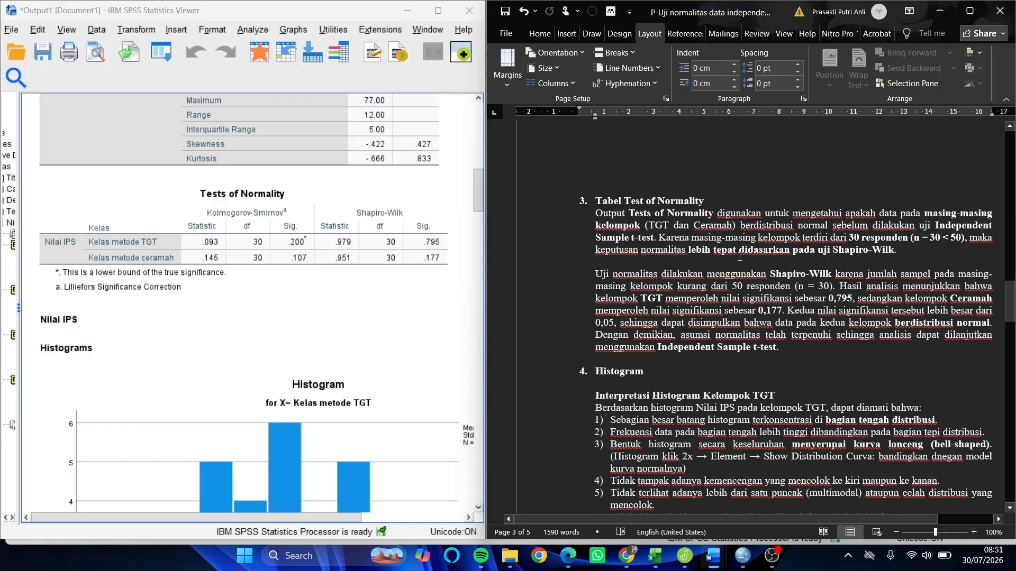
left_click(388, 223)
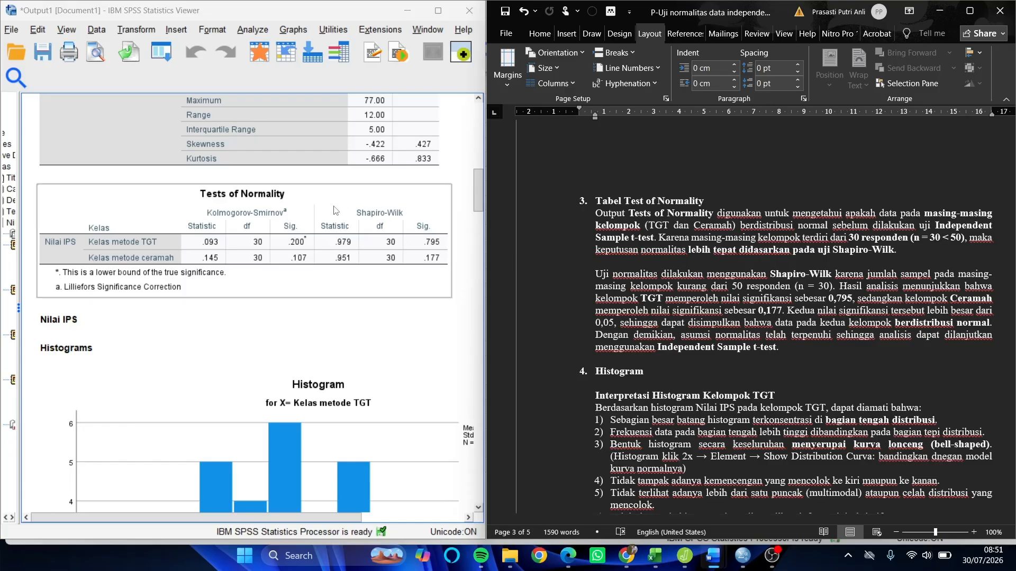
- Compare the Shapiro-Wilk significance values of the TGT and ceramah classes with the guide's 0,05 criterion and normality conclusion
scroll(900, 197, "down", 3)
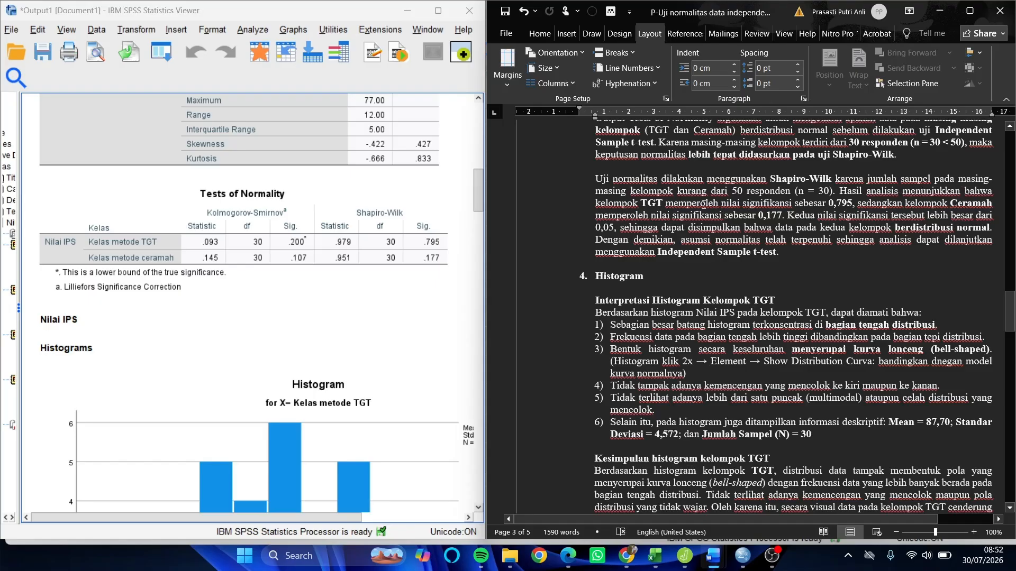
left_click(412, 237)
left_click(306, 284)
left_click(702, 242)
left_click(279, 250)
scroll(642, 271, "down", 1)
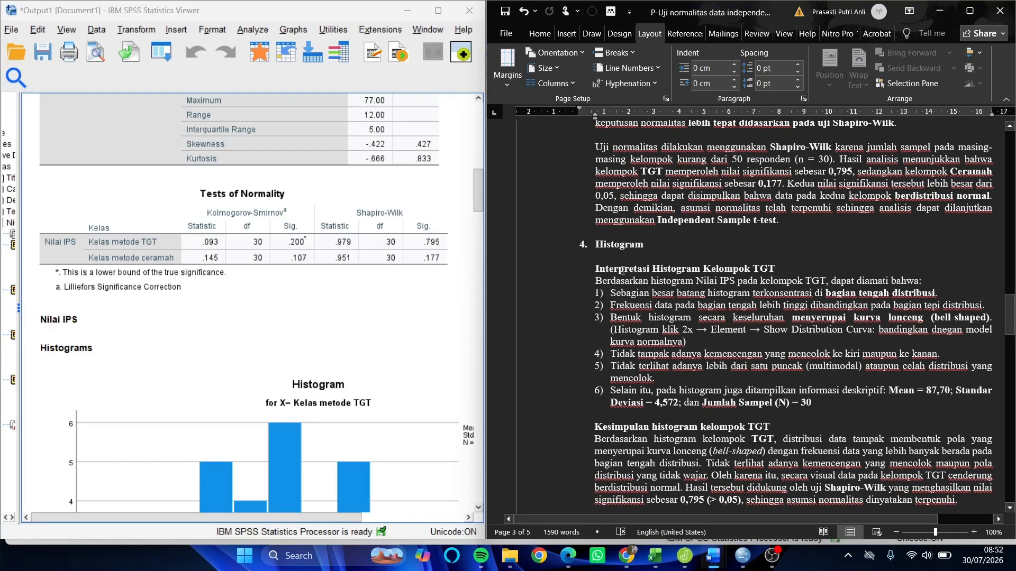
- Add a normal distribution curve with automatic parameters to the TGT class histogram
scroll(638, 242, "down", 1)
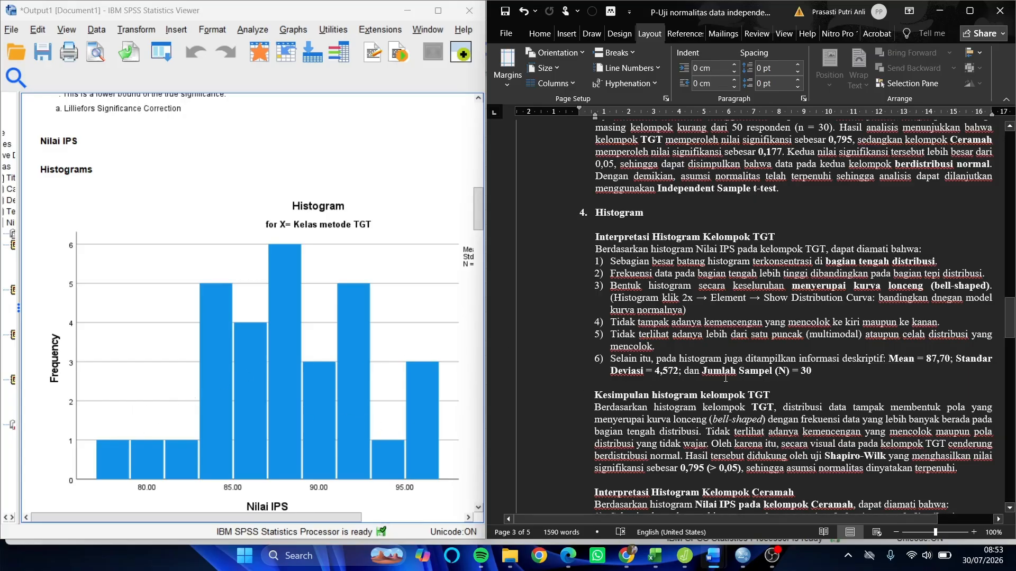
scroll(696, 359, "down", 1)
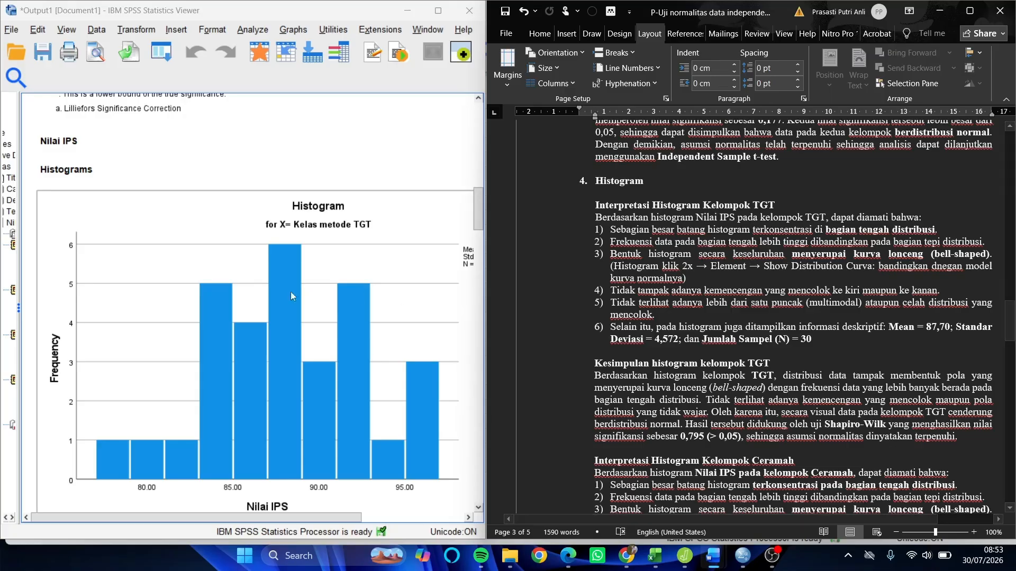
left_click(214, 239)
double_click(214, 239)
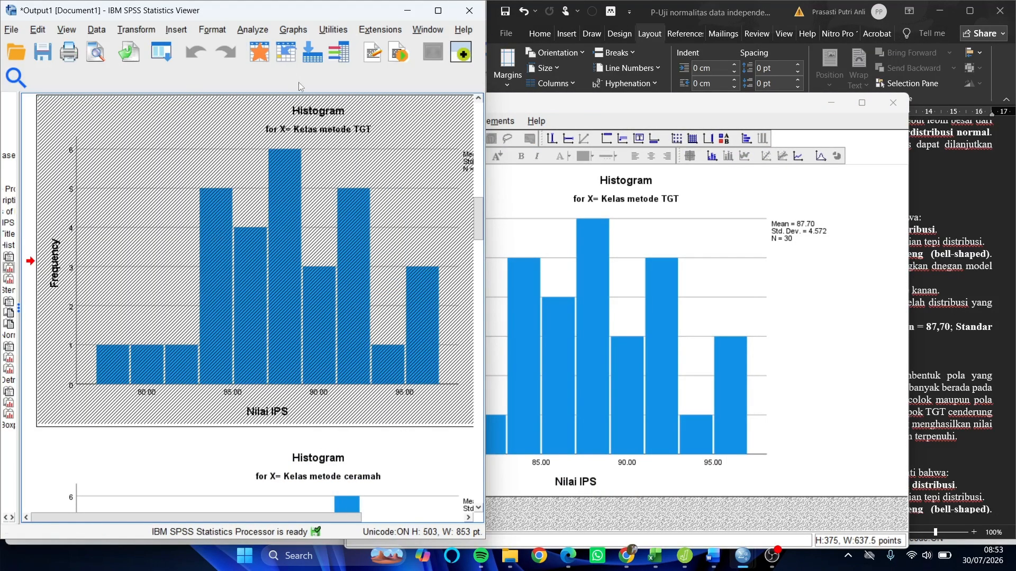
left_click(504, 123)
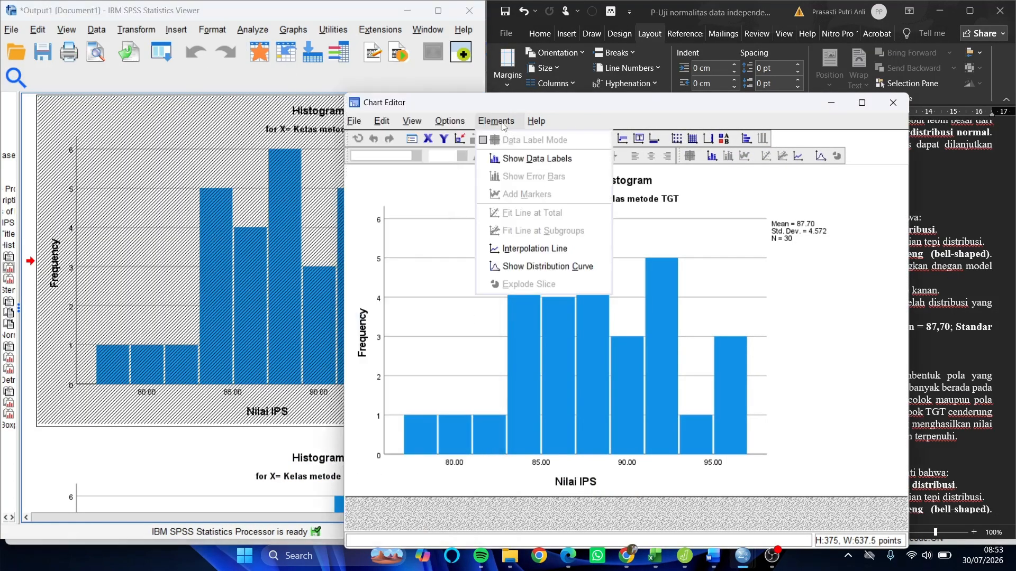
left_click(529, 266)
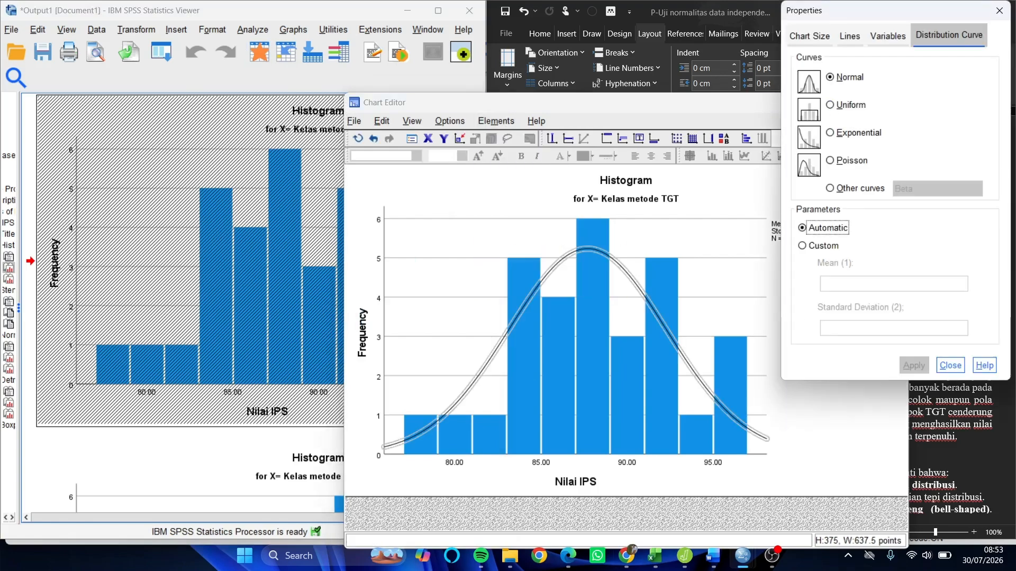
left_click(999, 10)
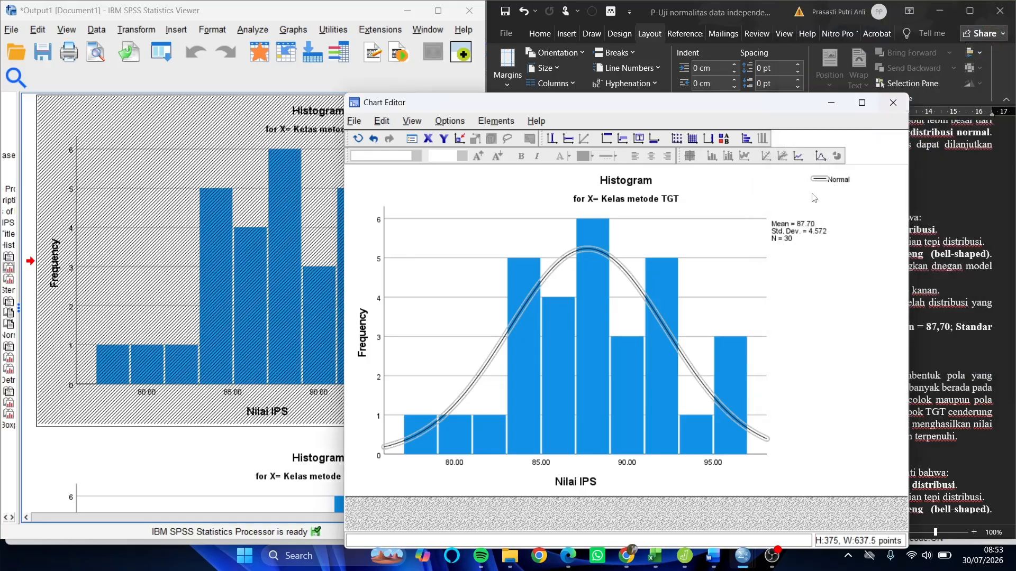
- Place the Chart Editor beside the guide and compare the TGT histogram and its normal curve with the written interpretation and conclusion
left_click_drag(614, 109, 214, 10)
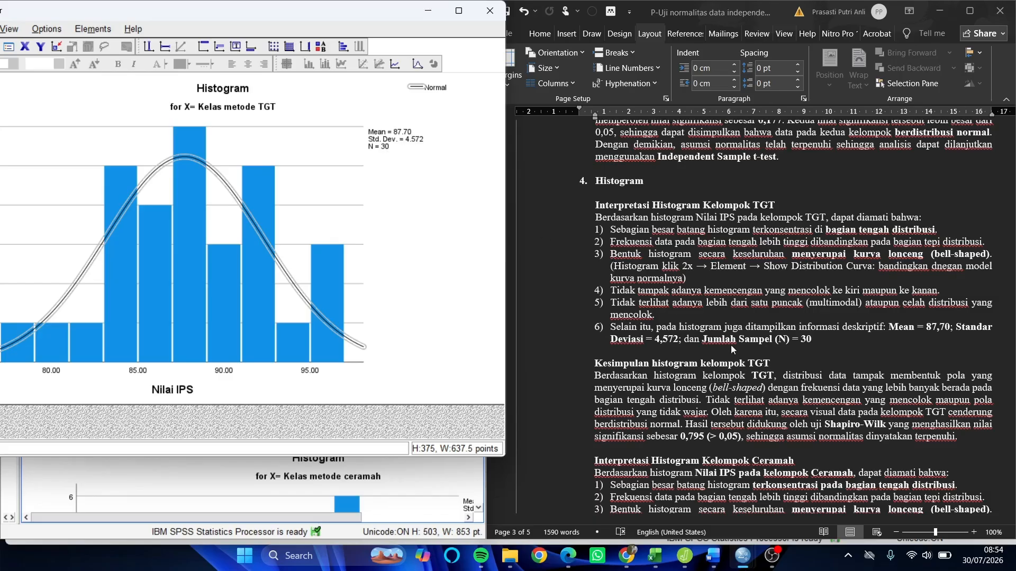
scroll(715, 352, "down", 2)
scroll(715, 352, "down", 1)
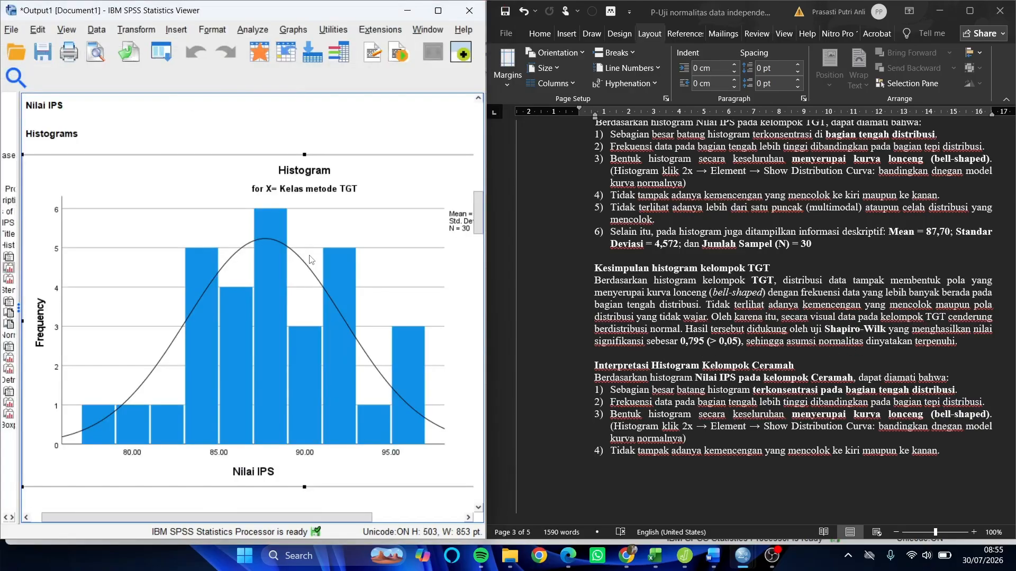
- Add a normal distribution curve with automatic parameters to the ceramah class histogram
scroll(310, 260, "down", 7)
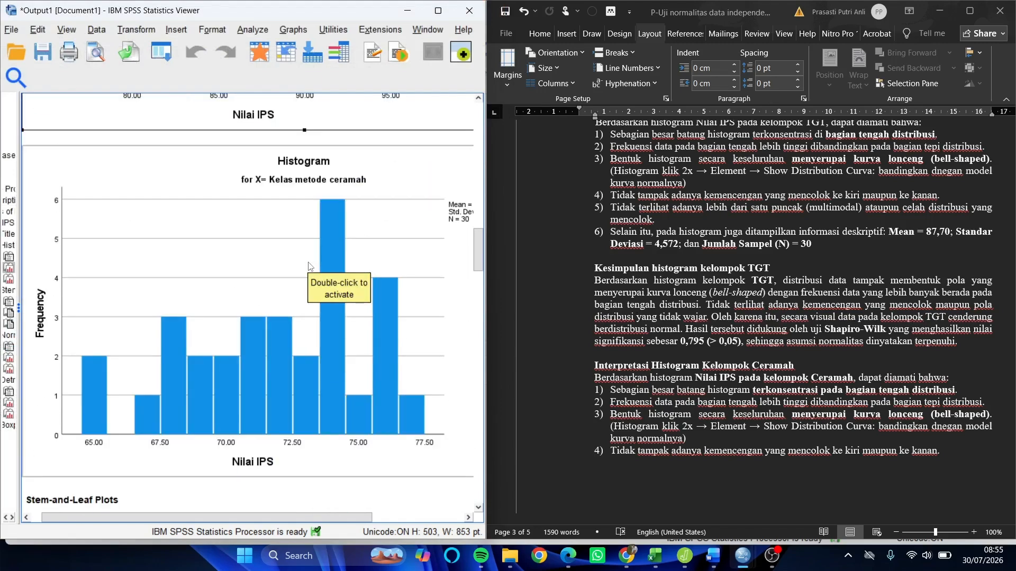
scroll(309, 267, "down", 1)
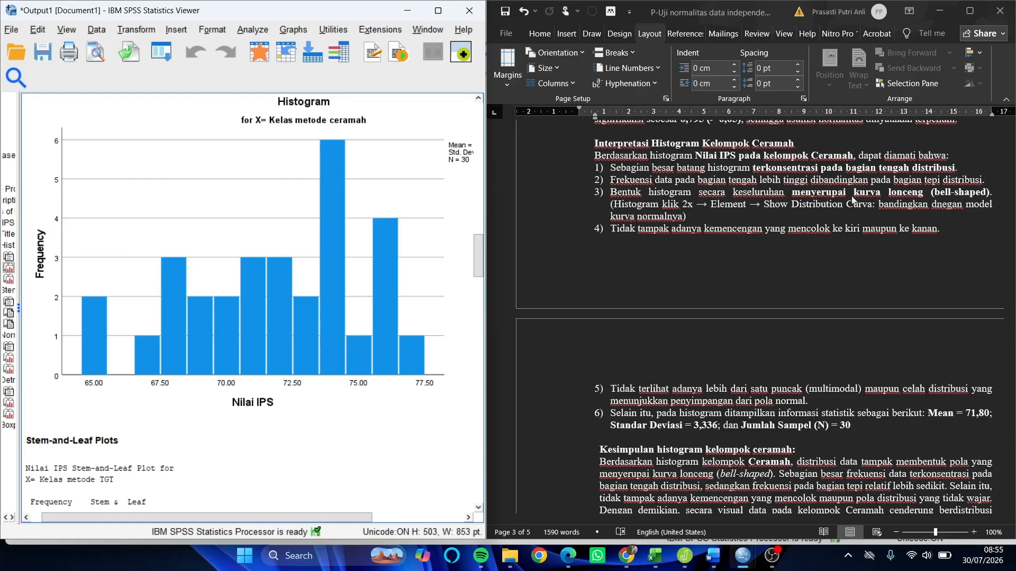
left_click(247, 169)
double_click(248, 169)
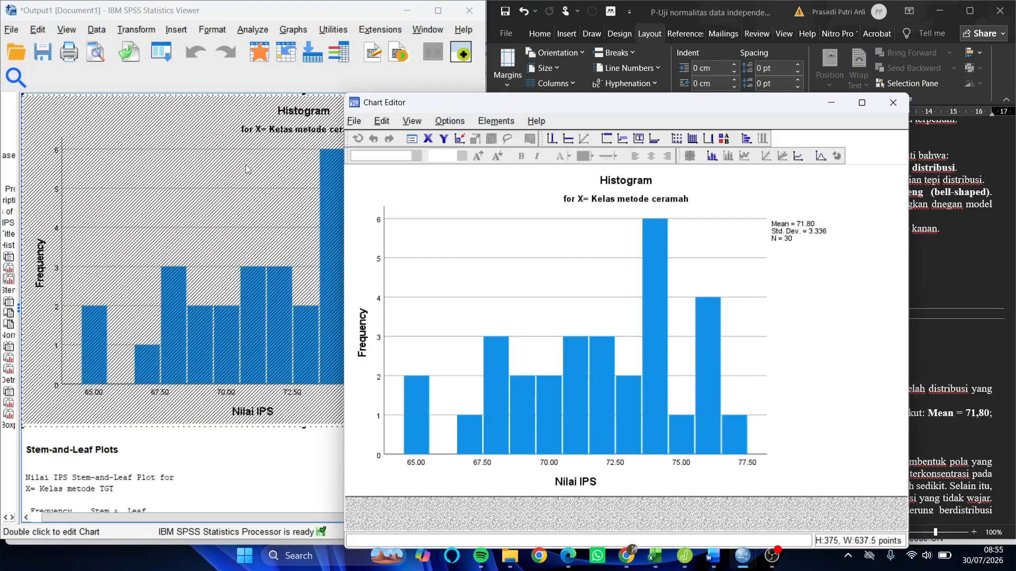
left_click(497, 121)
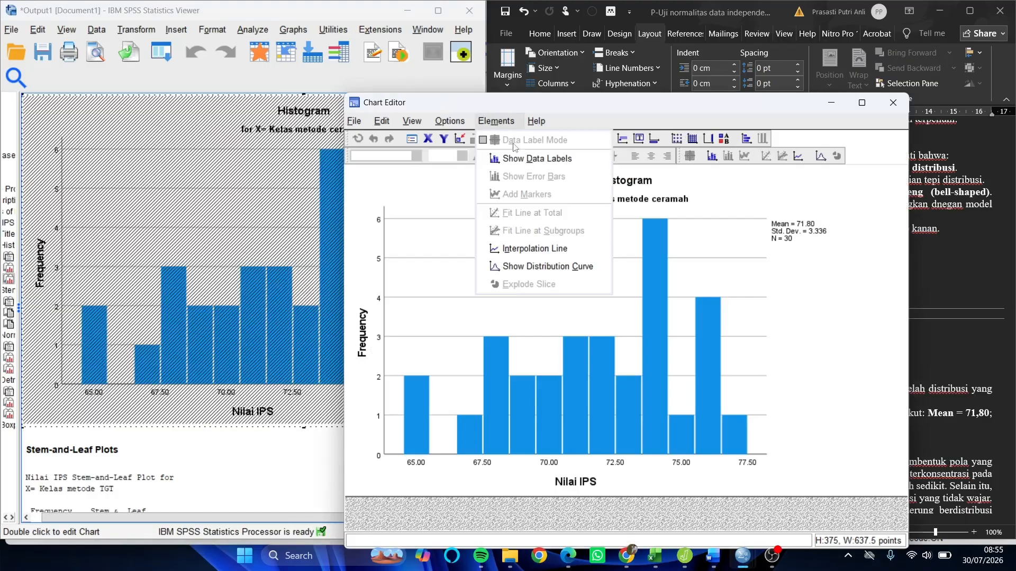
left_click(538, 267)
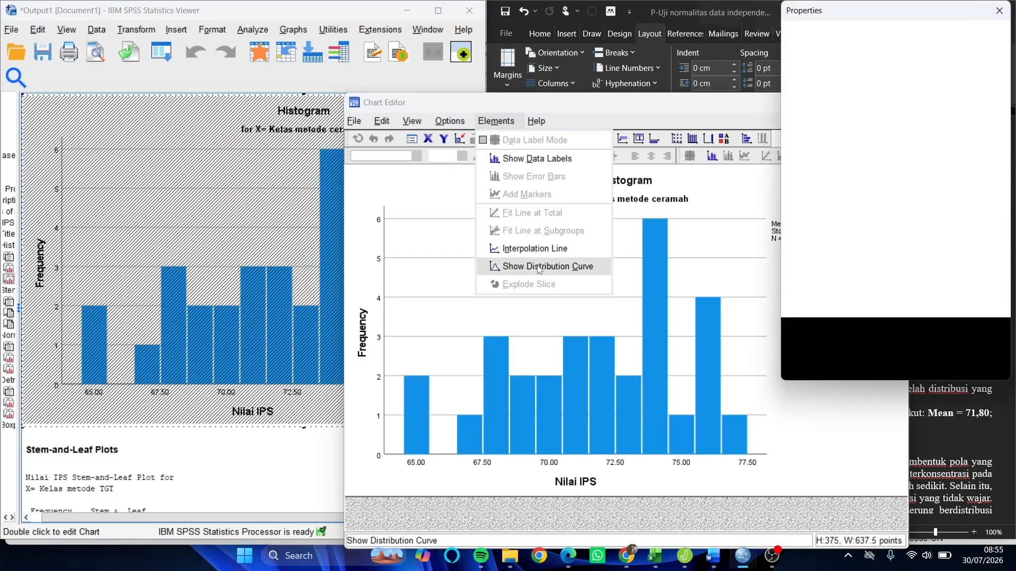
left_click(999, 11)
- Place the Chart Editor beside the guide, compare the ceramah histogram with its written interpretation and conclusion, and close the editor
left_click_drag(580, 112, 197, 14)
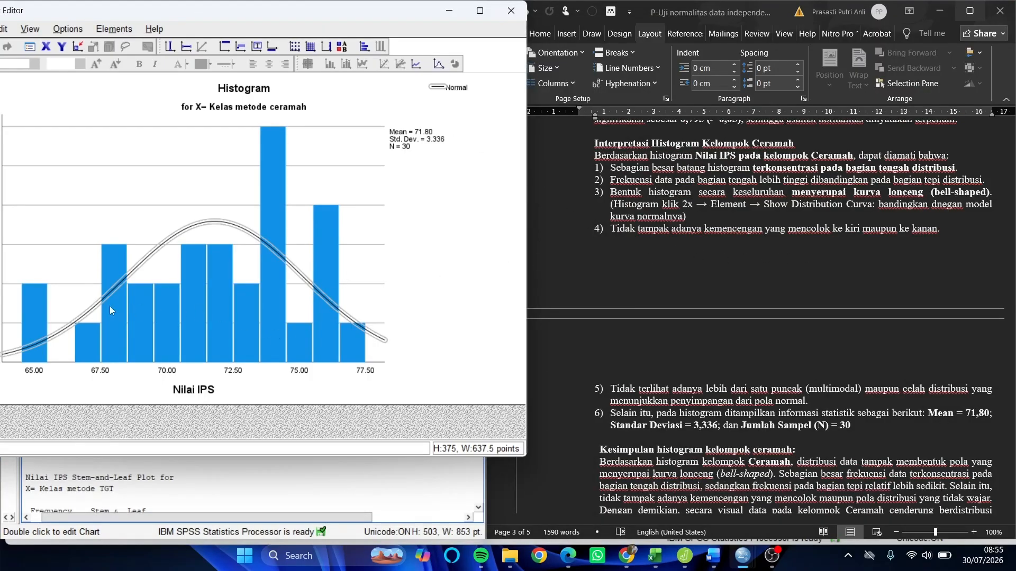
scroll(645, 366, "down", 1)
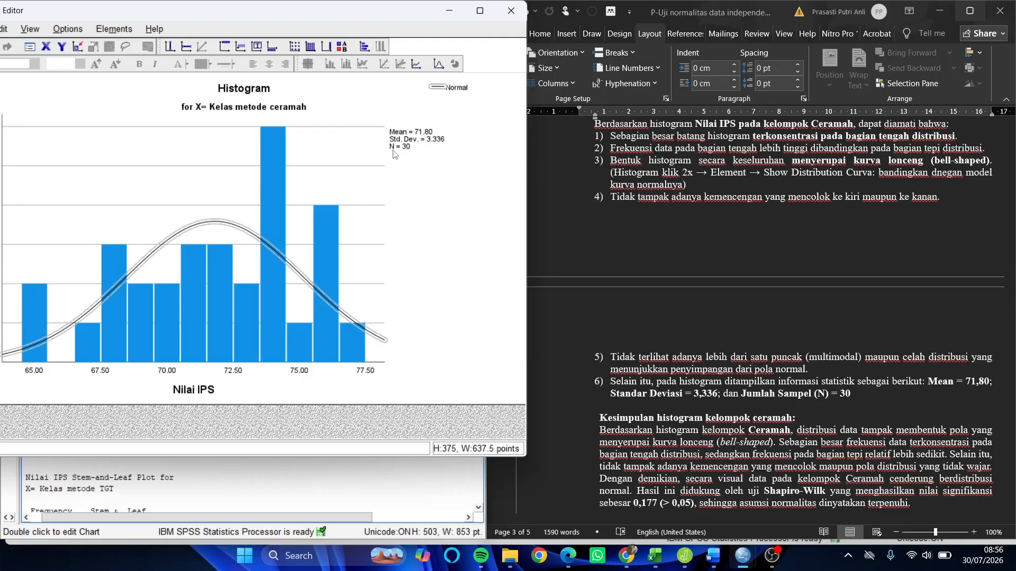
scroll(598, 312, "down", 3)
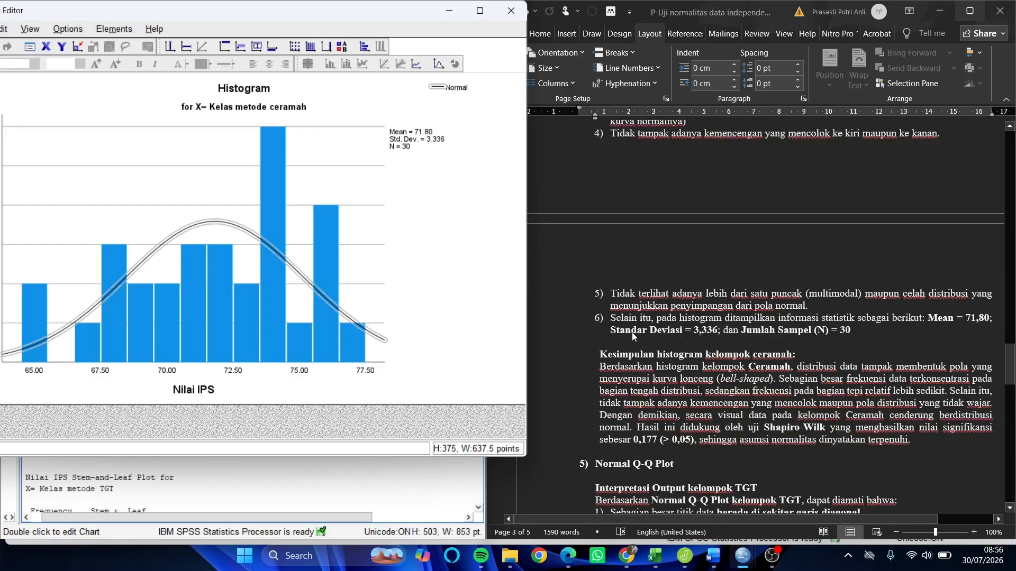
scroll(638, 339, "down", 1)
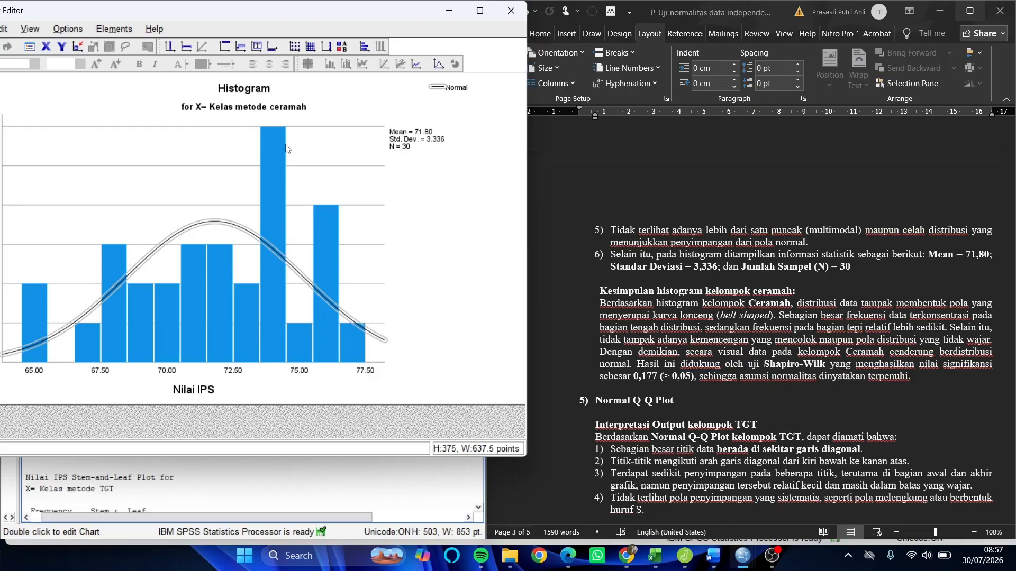
left_click(510, 13)
- Compare the TGT class Normal Q-Q Plot with the guide's interpretation points and conclusion, checking how the points follow the diagonal line
scroll(699, 361, "down", 5)
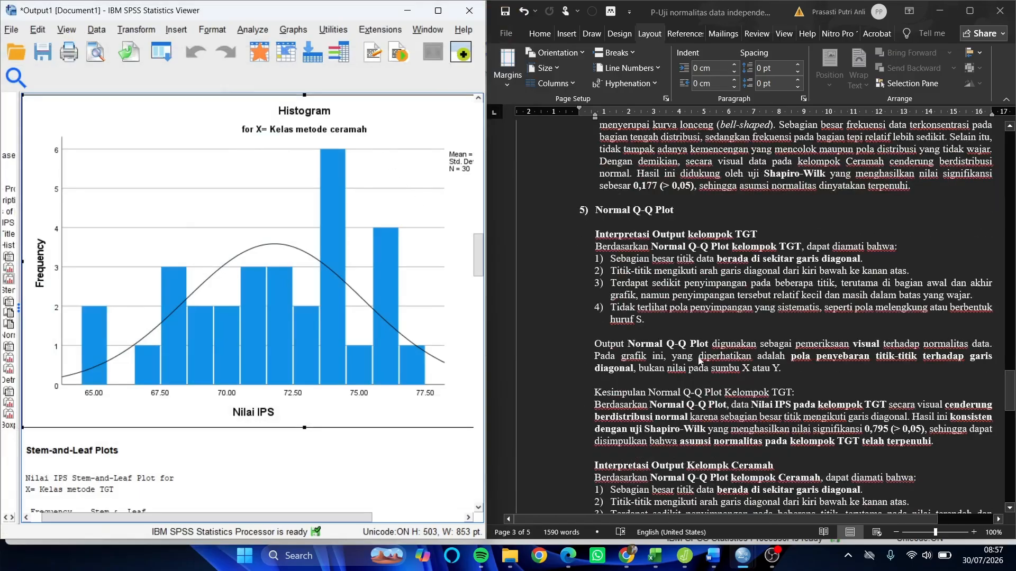
scroll(268, 206, "down", 10)
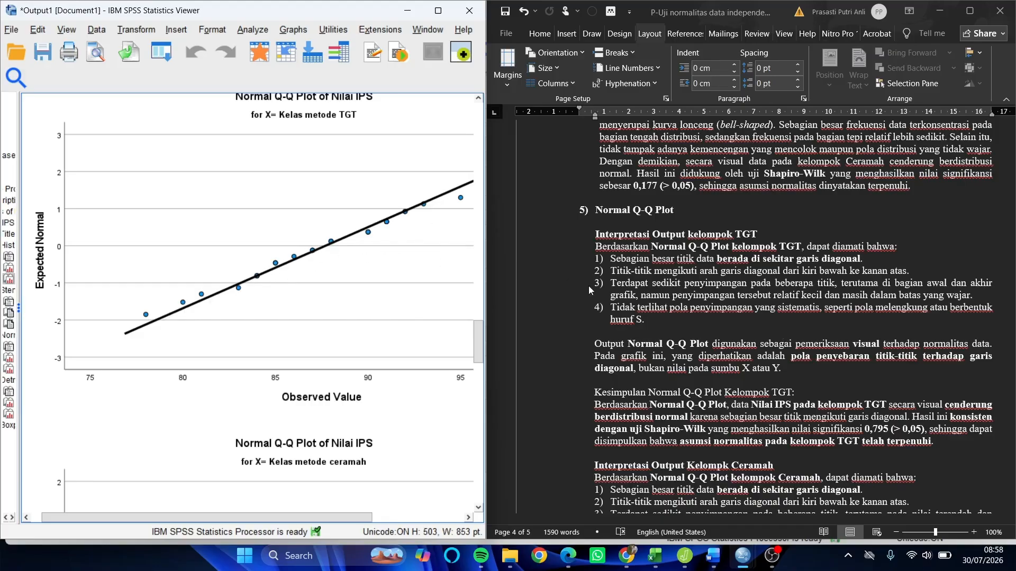
scroll(664, 327, "up", 2)
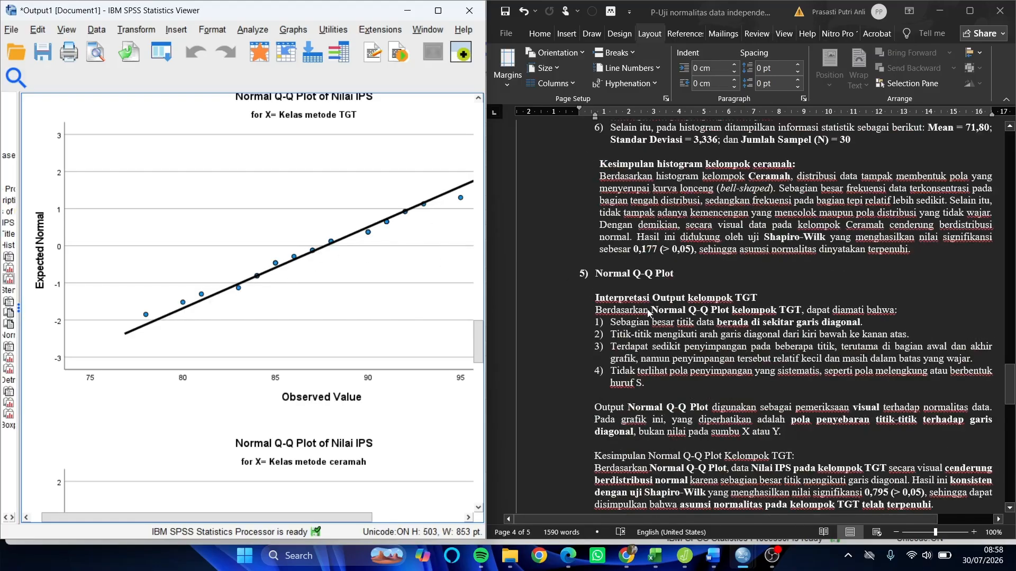
scroll(648, 312, "down", 5)
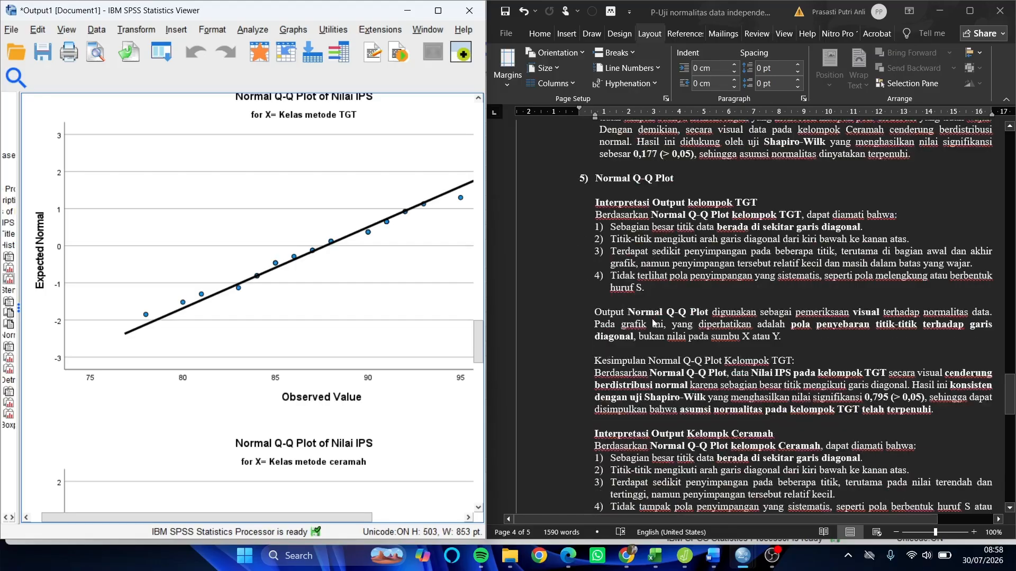
scroll(654, 329, "down", 1)
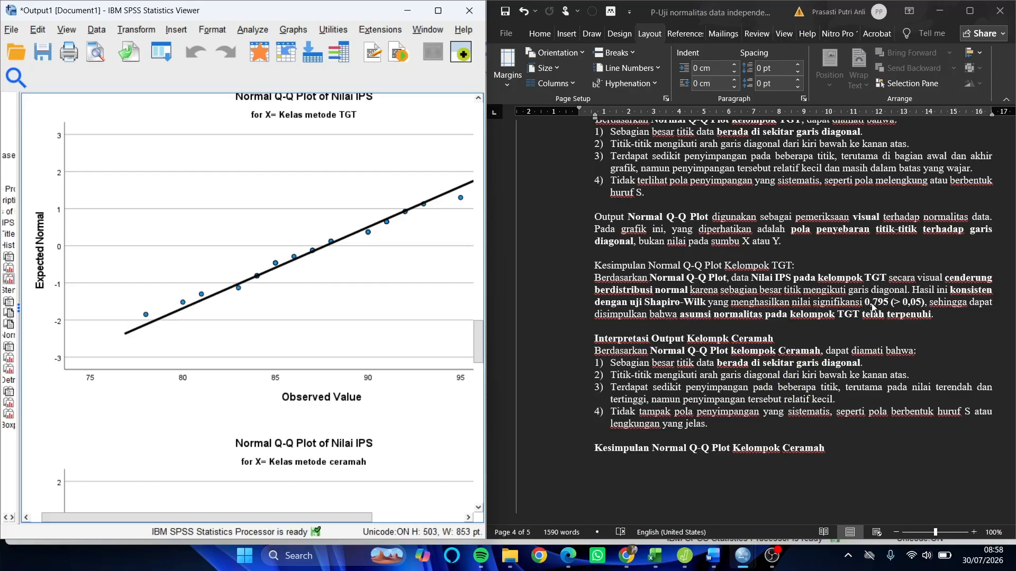
left_click(383, 187)
left_click(454, 292)
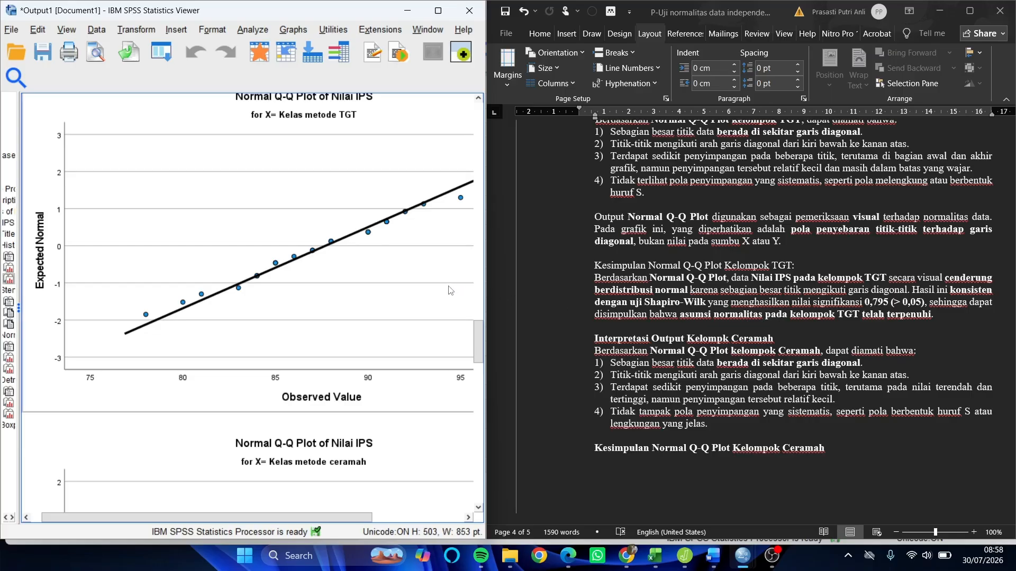
- Compare the ceramah class Normal Q-Q Plot with the guide's interpretation points and its conclusion on normality
scroll(326, 301, "down", 2)
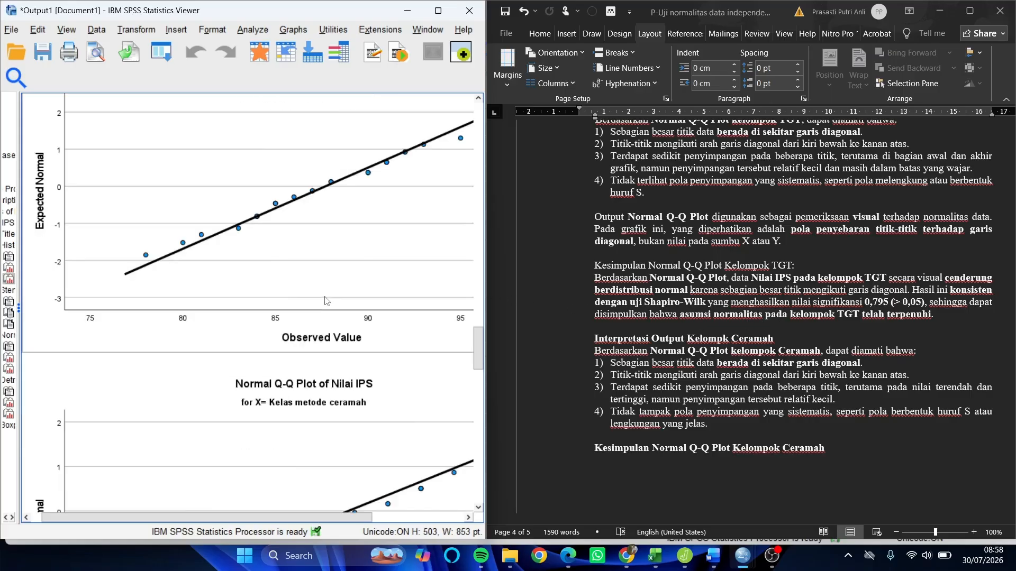
scroll(326, 301, "down", 6)
scroll(329, 304, "down", 2)
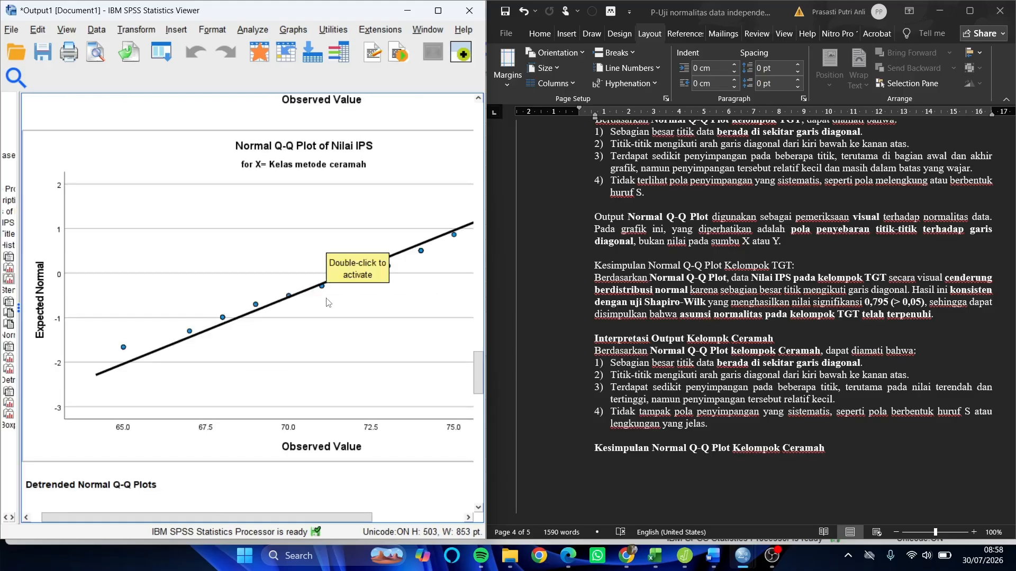
scroll(734, 341, "down", 4)
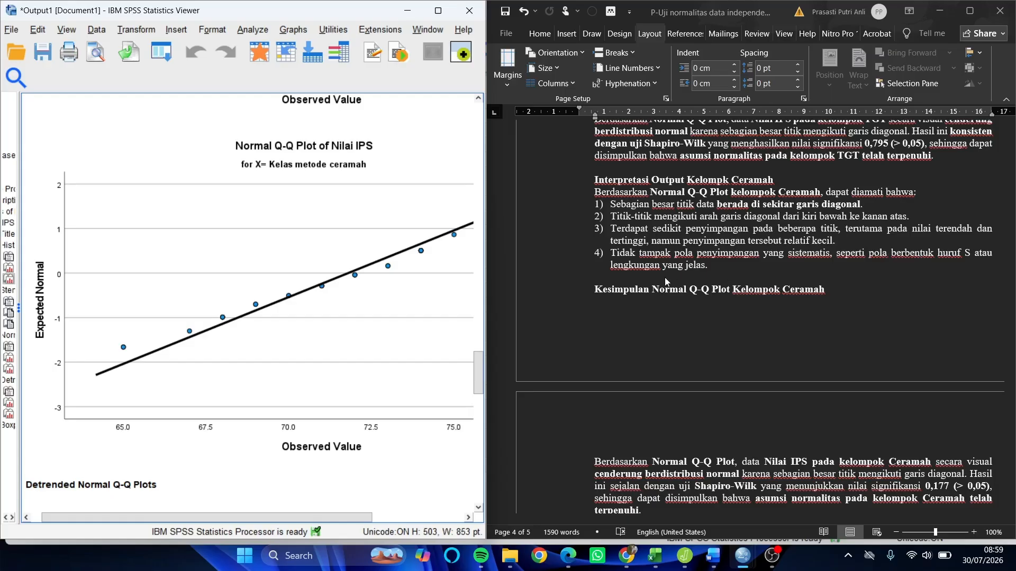
scroll(665, 279, "down", 3)
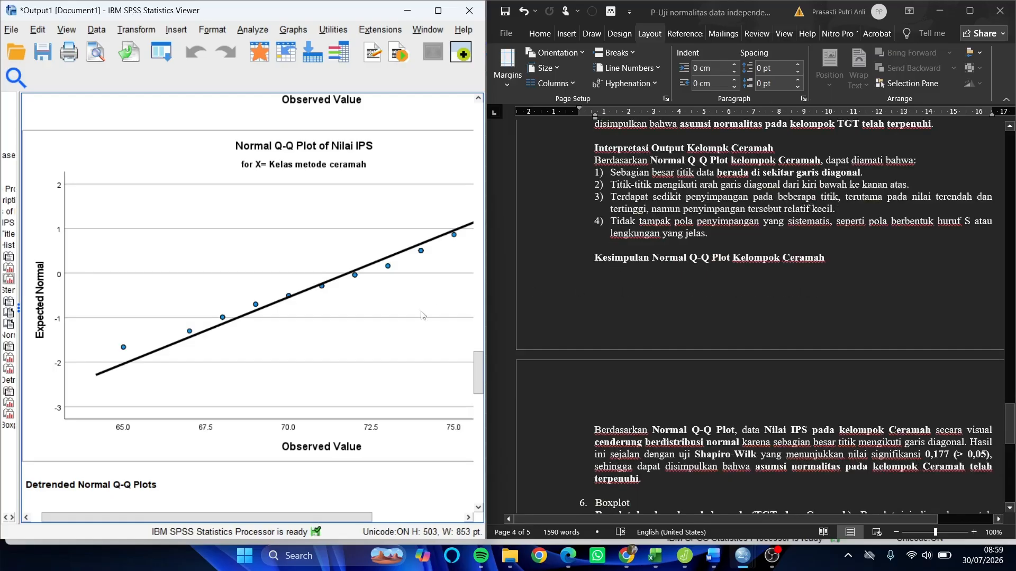
scroll(614, 357, "down", 2)
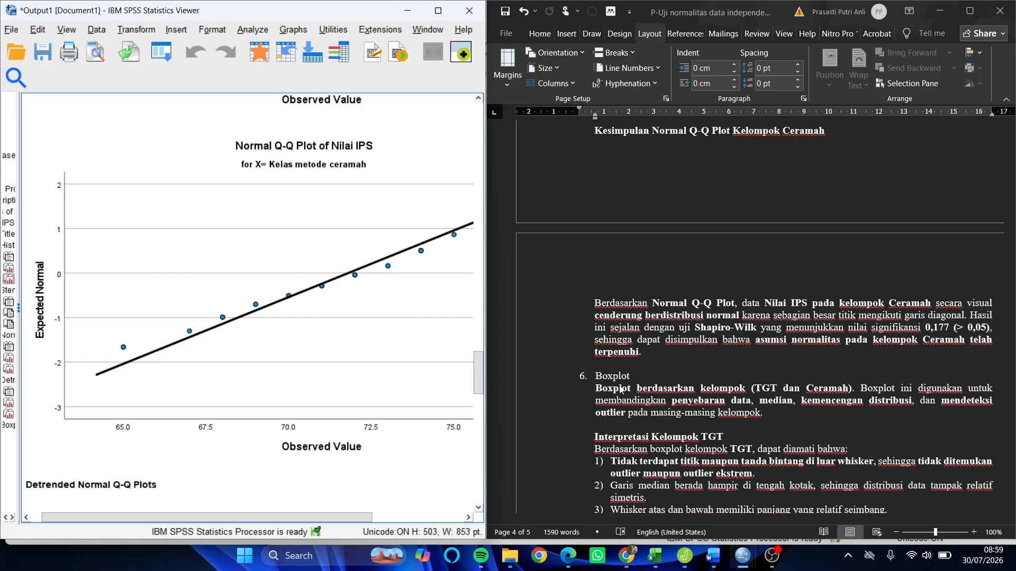
- Examine the TGT class boxplot against the guide's Boxplot section, checking outliers, median position, whisker lengths and the IQR box
scroll(620, 389, "down", 2)
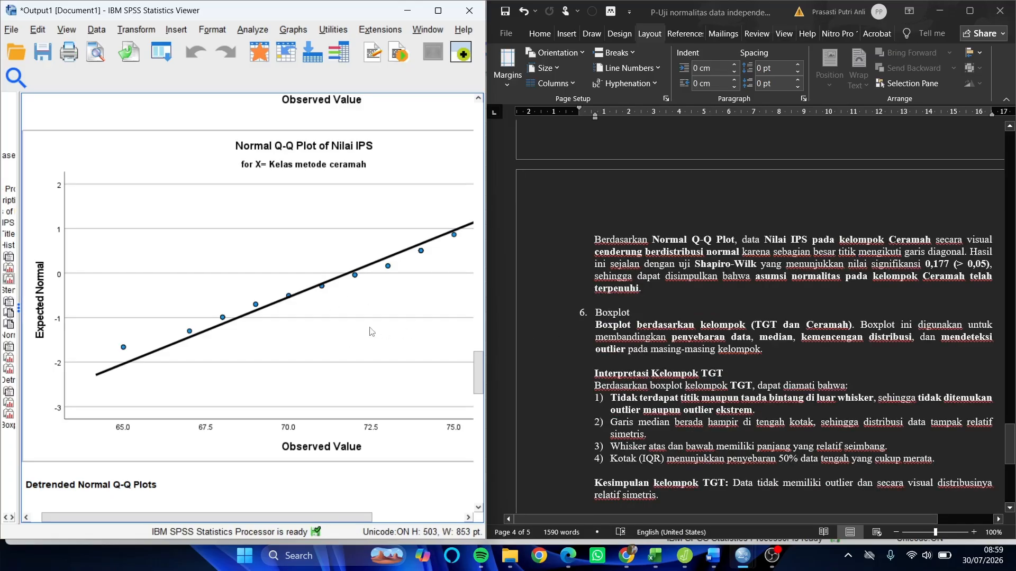
scroll(371, 332, "down", 10)
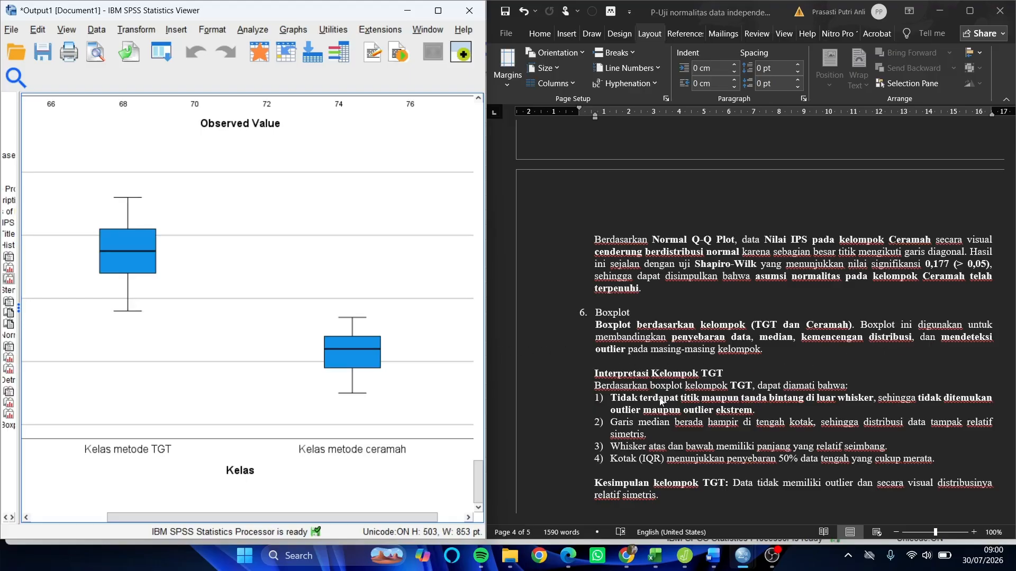
scroll(660, 401, "down", 2)
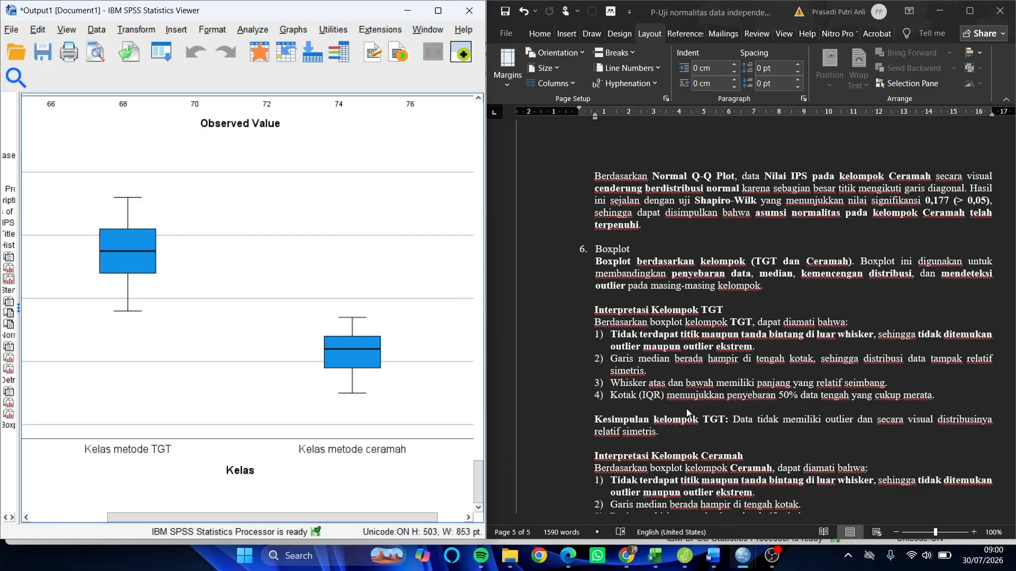
scroll(656, 407, "down", 1)
scroll(657, 408, "down", 1)
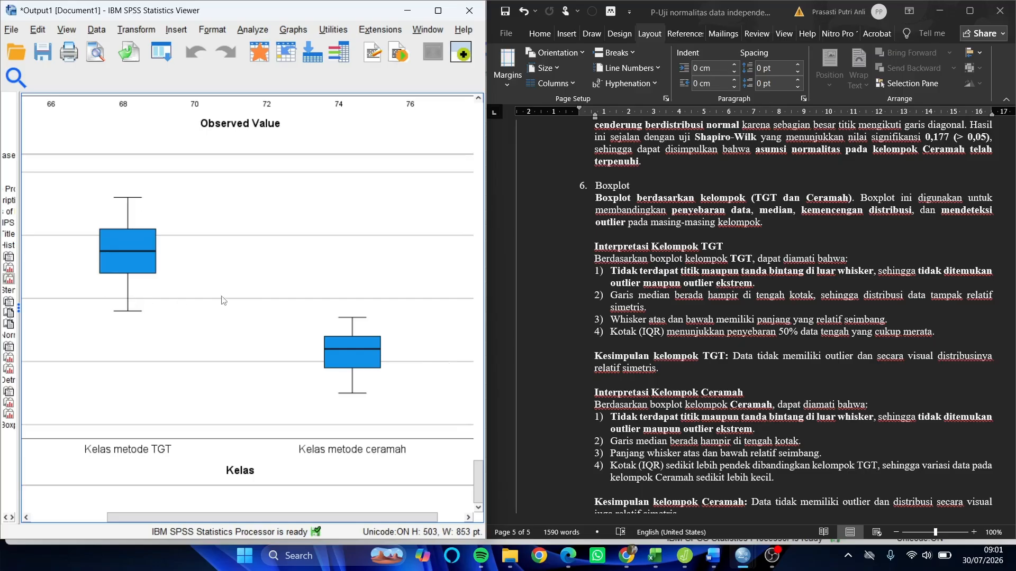
- Compare the ceramah class boxplot with the guide's points on outliers, median, whiskers and IQR, through its conclusion
scroll(685, 365, "down", 3)
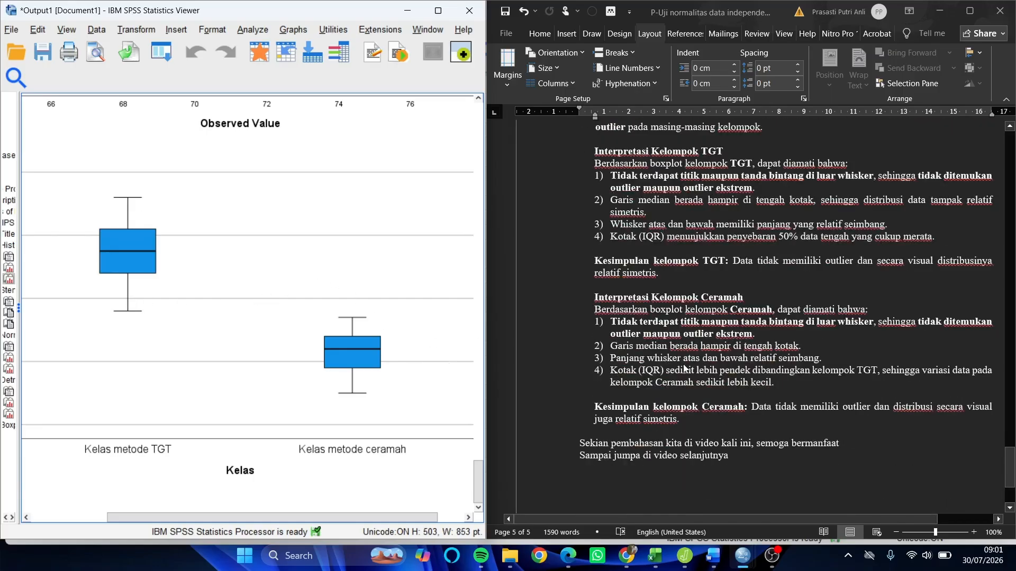
scroll(685, 369, "down", 2)
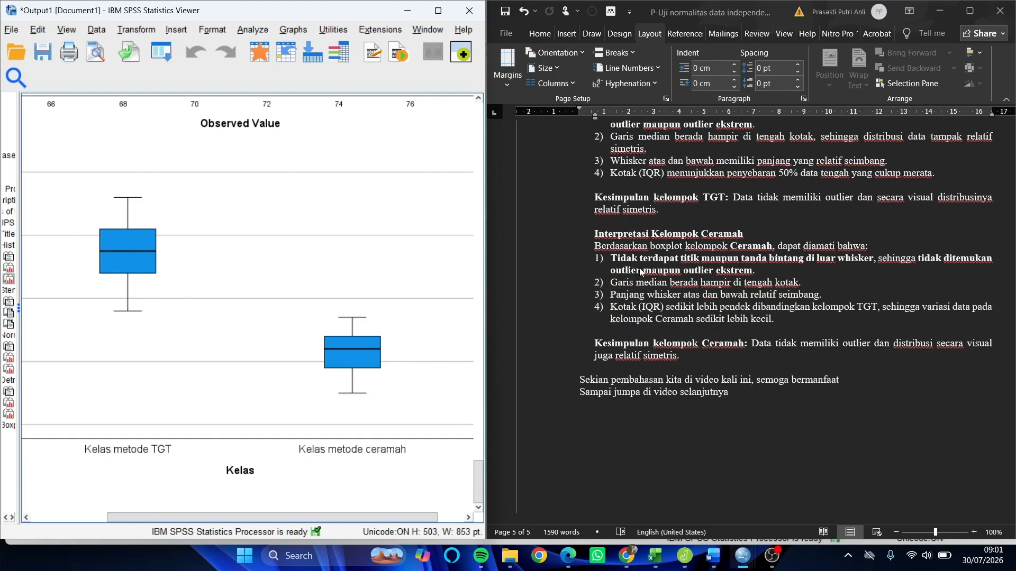
left_click(408, 329)
left_click(410, 388)
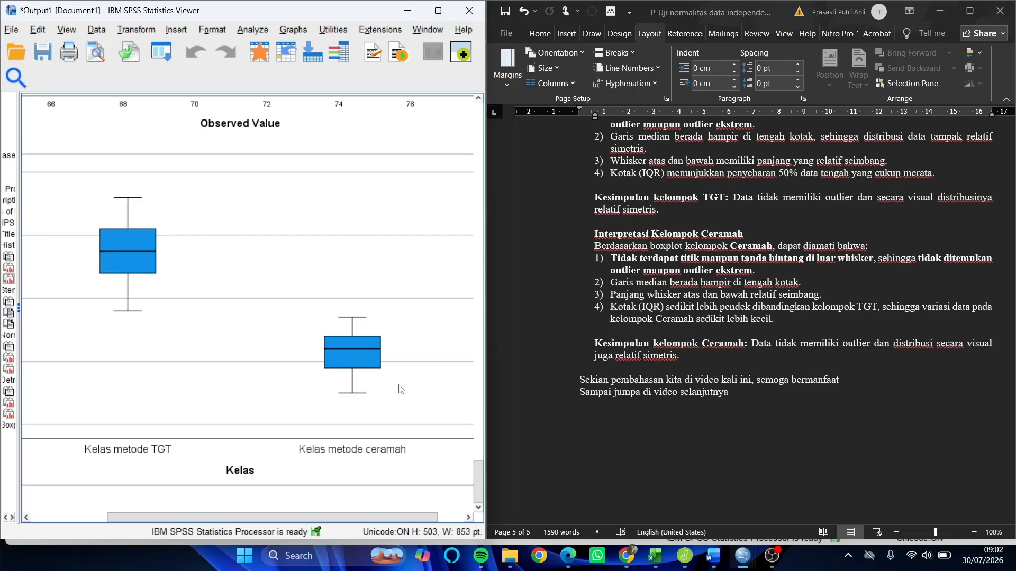